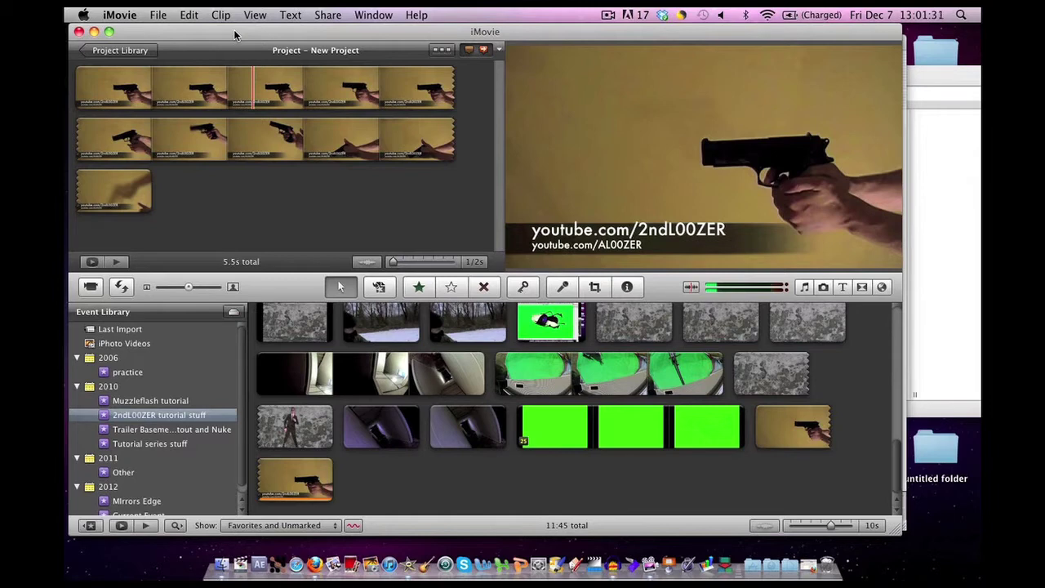
Keep Show Advanced Tools enabled in iMovie's General preferences, then go to the YouTube channel page.
{"action": "left_click", "coordinate": [130, 15]}
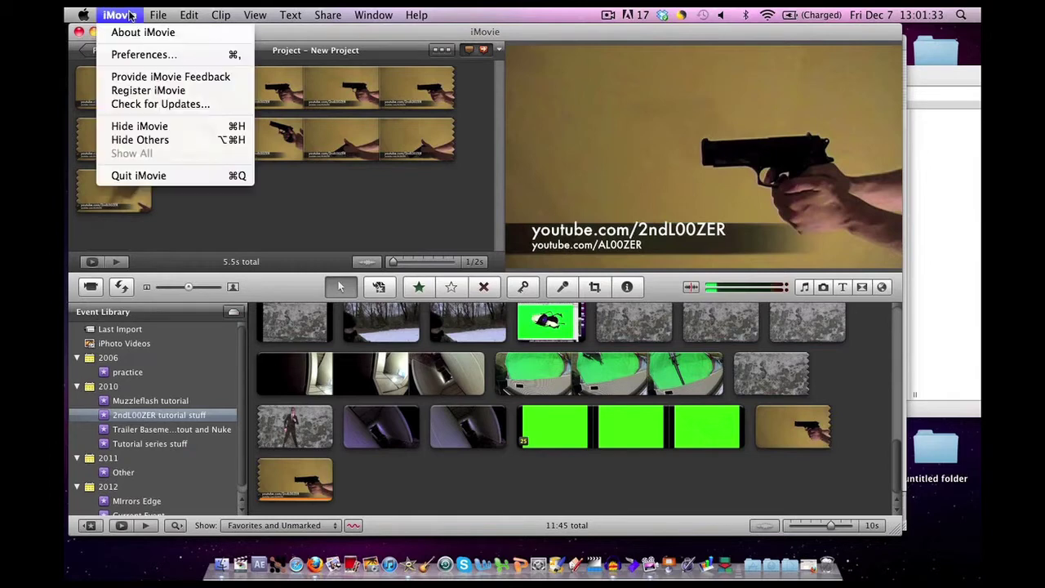
{"action": "left_click", "coordinate": [144, 54]}
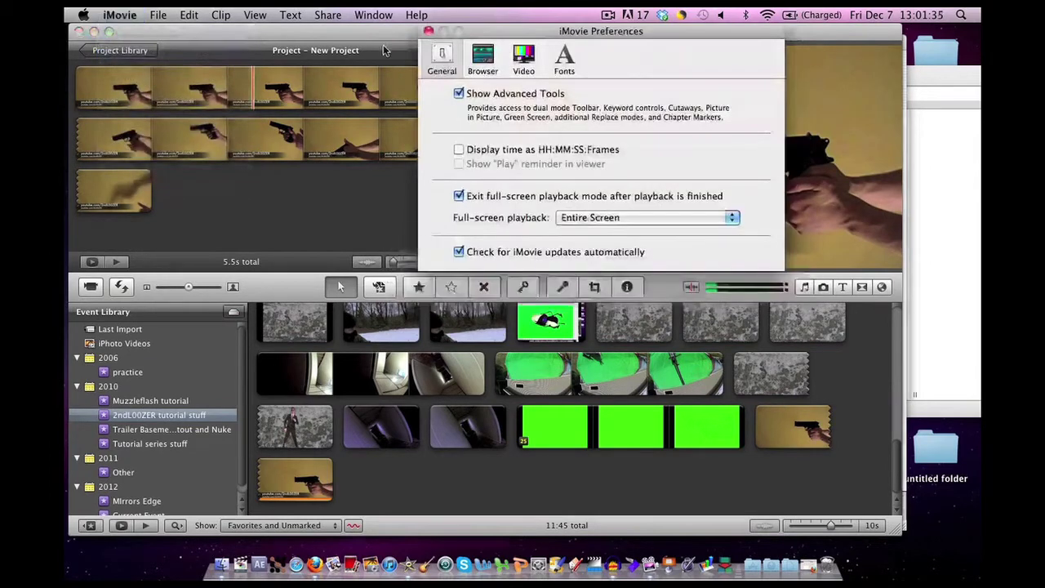
{"action": "left_click", "coordinate": [482, 57]}
{"action": "left_click", "coordinate": [441, 58]}
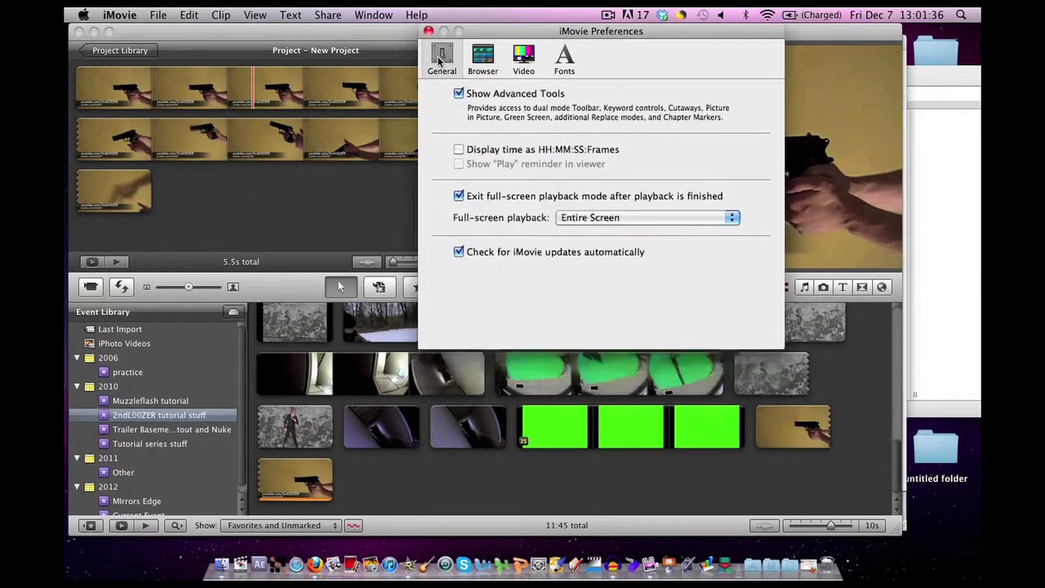
{"action": "left_click", "coordinate": [459, 94]}
{"action": "left_click", "coordinate": [459, 94]}
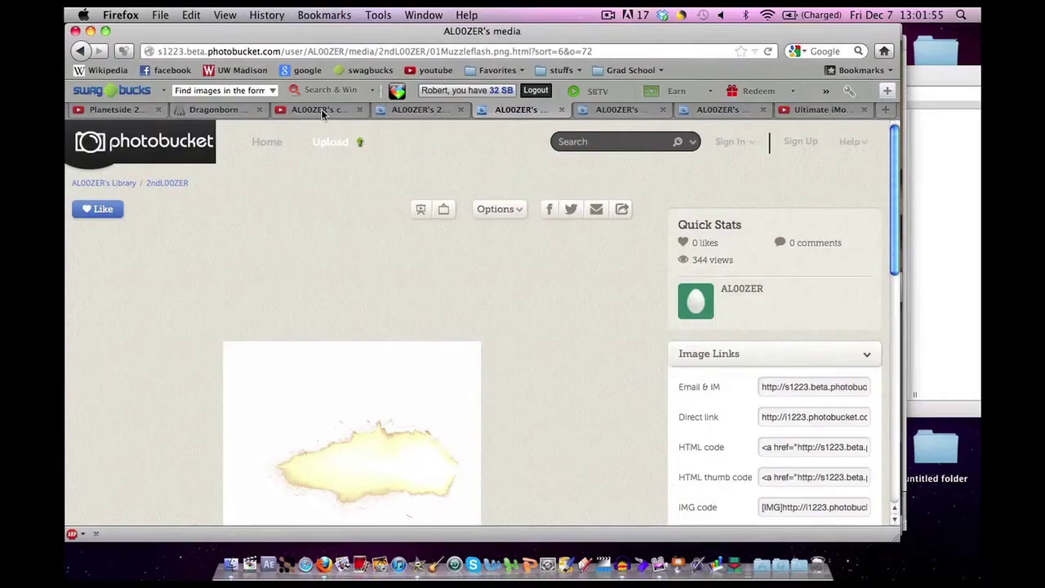
{"action": "left_click", "coordinate": [321, 111]}
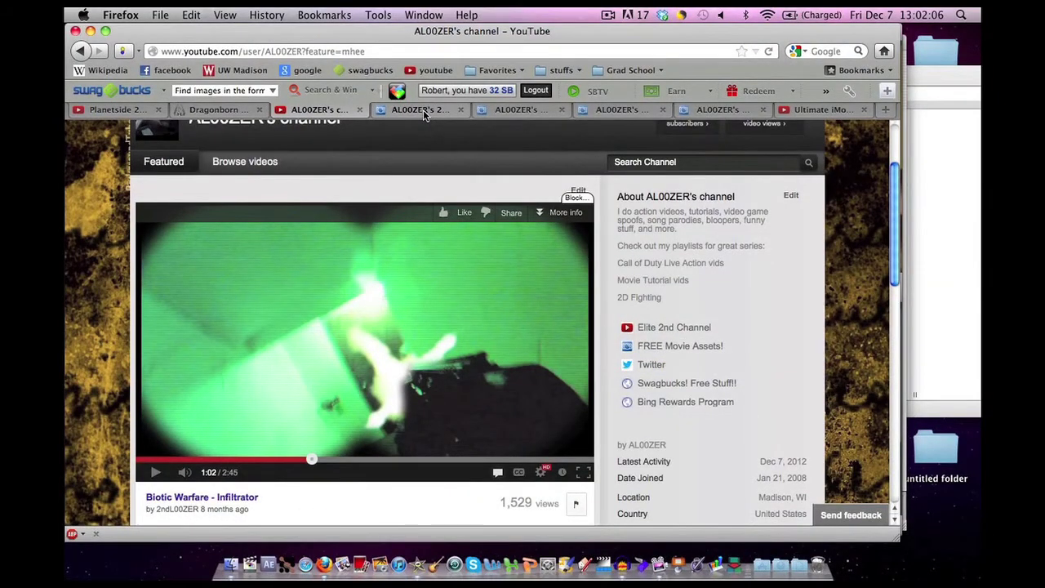
{"action": "left_click", "coordinate": [424, 113]}
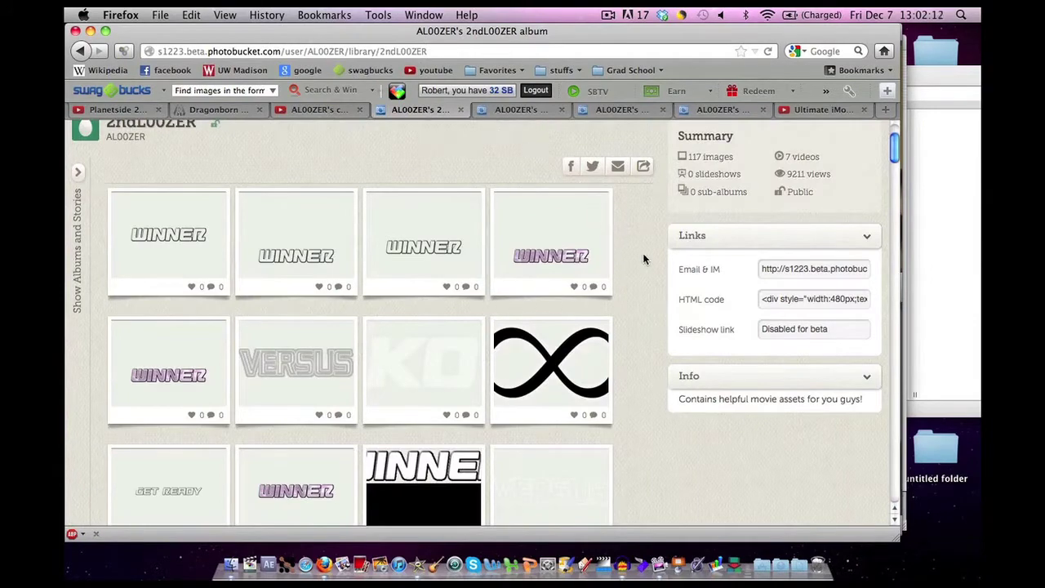
Scroll through the Photobucket movie-assets album thumbnails down to the Muzzleflash images.
{"action": "scroll", "coordinate": [644, 259], "scroll_direction": "down", "scroll_amount": 5}
{"action": "scroll", "coordinate": [644, 259], "scroll_direction": "down", "scroll_amount": 10}
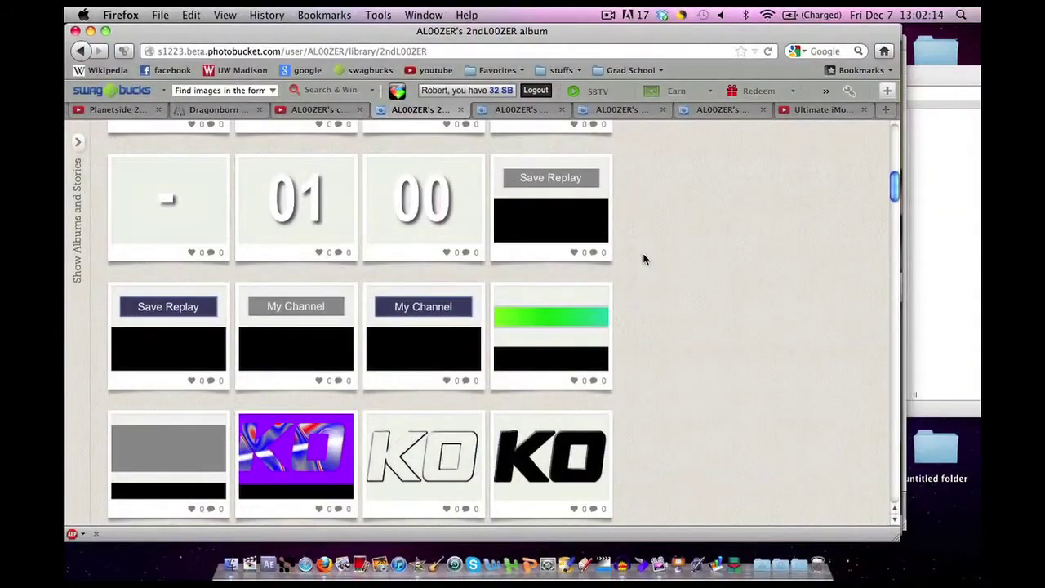
{"action": "scroll", "coordinate": [643, 259], "scroll_direction": "down", "scroll_amount": 10}
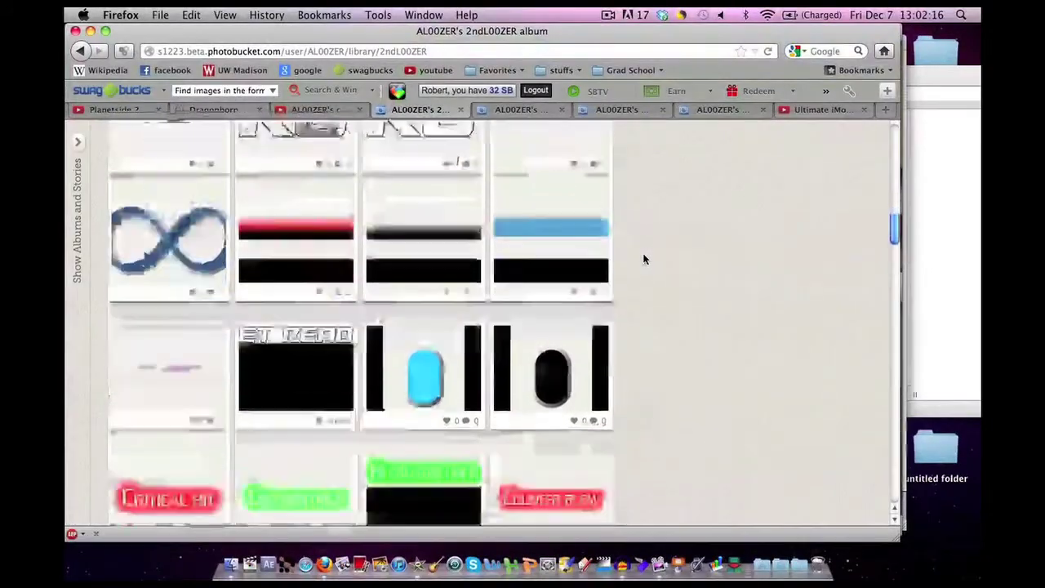
{"action": "scroll", "coordinate": [644, 259], "scroll_direction": "down", "scroll_amount": 5}
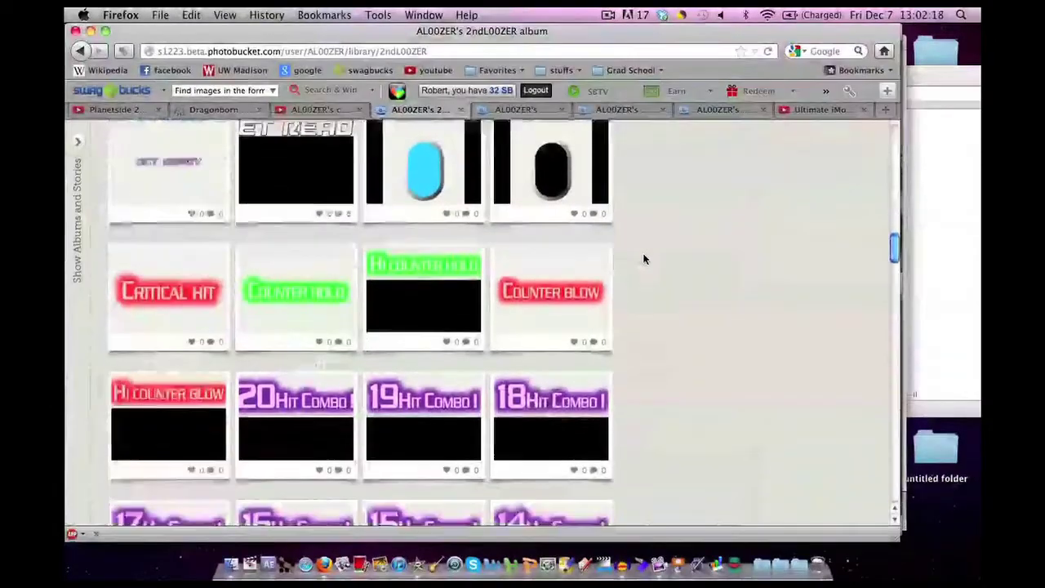
{"action": "scroll", "coordinate": [643, 259], "scroll_direction": "down", "scroll_amount": 3}
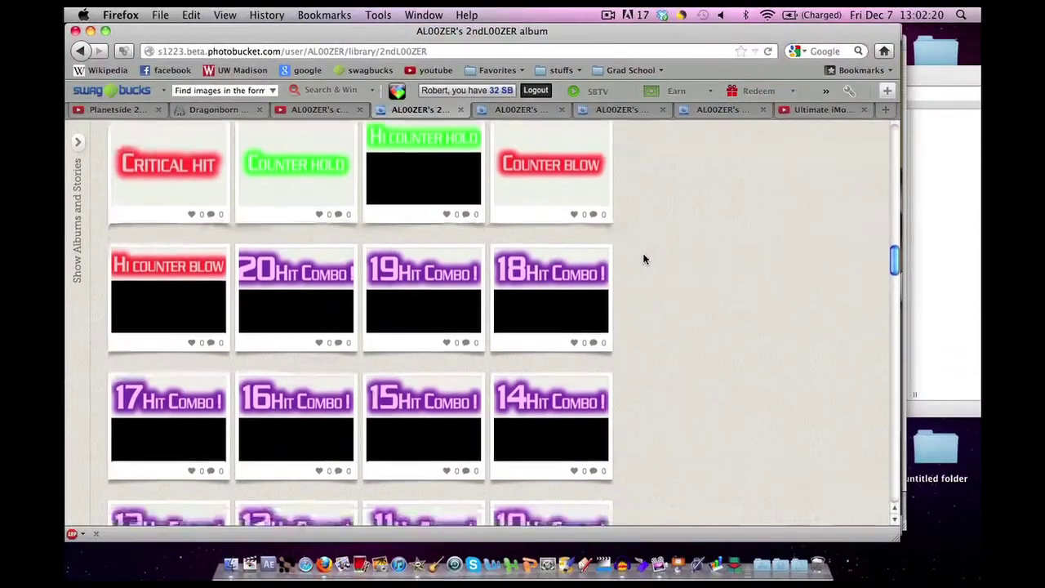
{"action": "scroll", "coordinate": [644, 259], "scroll_direction": "down", "scroll_amount": 14}
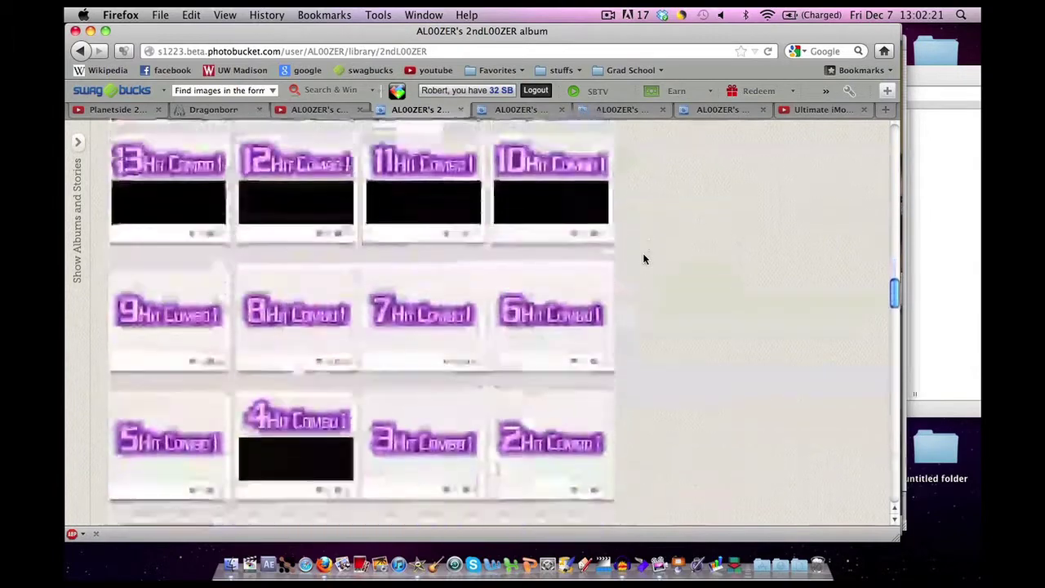
{"action": "scroll", "coordinate": [644, 259], "scroll_direction": "down", "scroll_amount": 8}
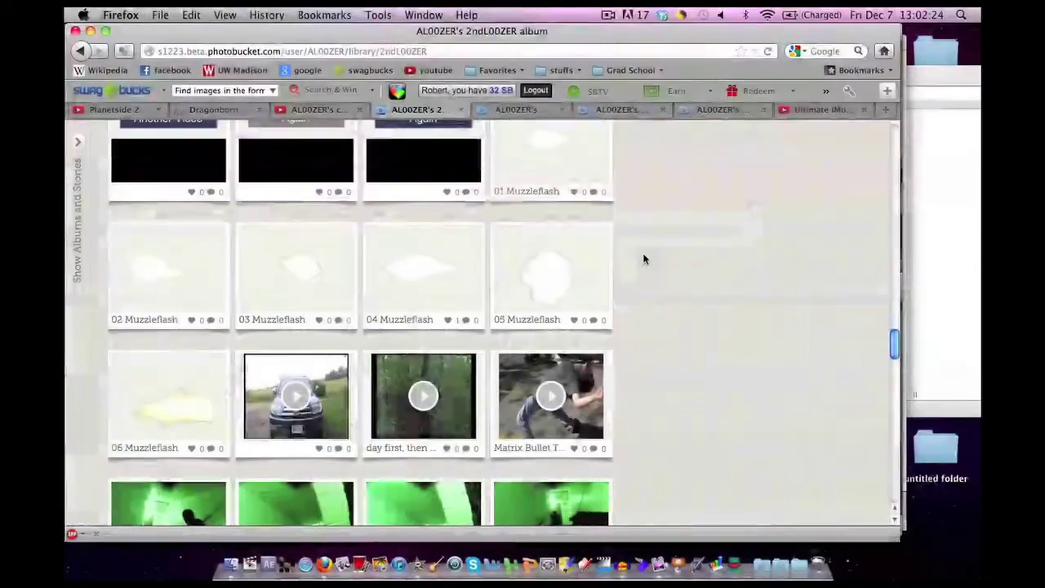
{"action": "scroll", "coordinate": [643, 259], "scroll_direction": "down", "scroll_amount": 4}
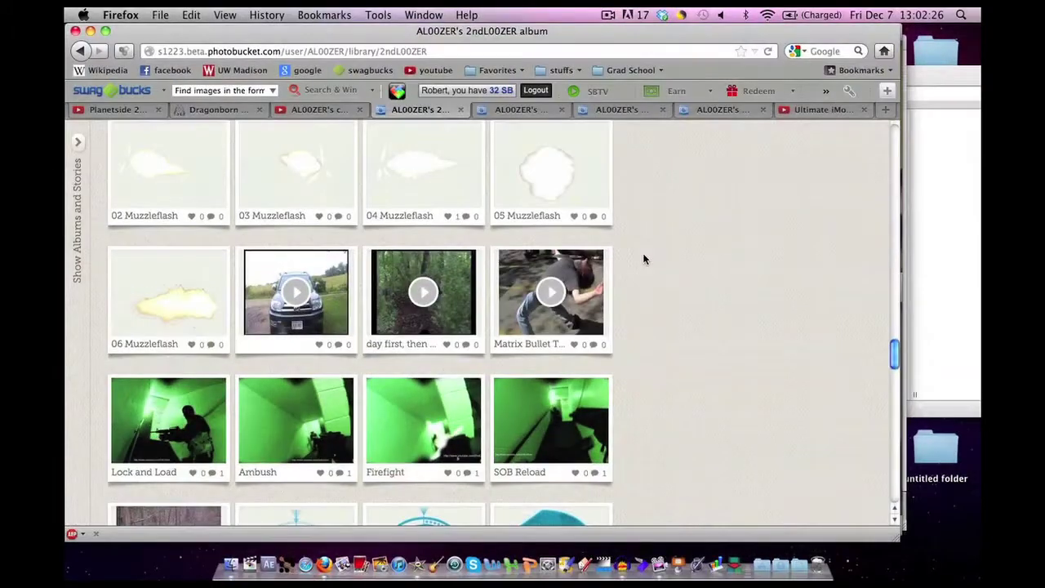
{"action": "scroll", "coordinate": [643, 259], "scroll_direction": "up", "scroll_amount": 5}
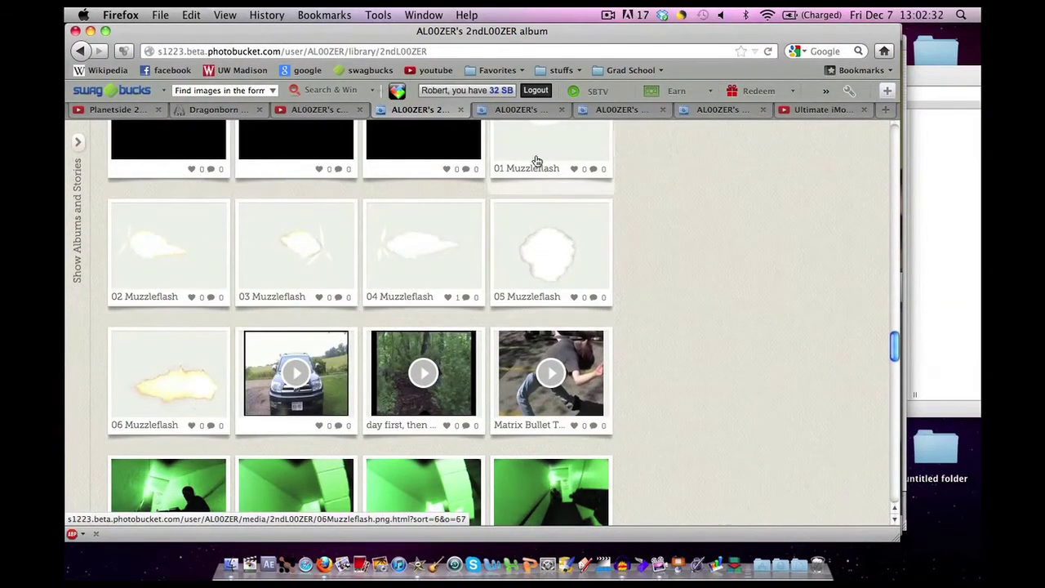
{"action": "scroll", "coordinate": [640, 312], "scroll_direction": "down", "scroll_amount": 10}
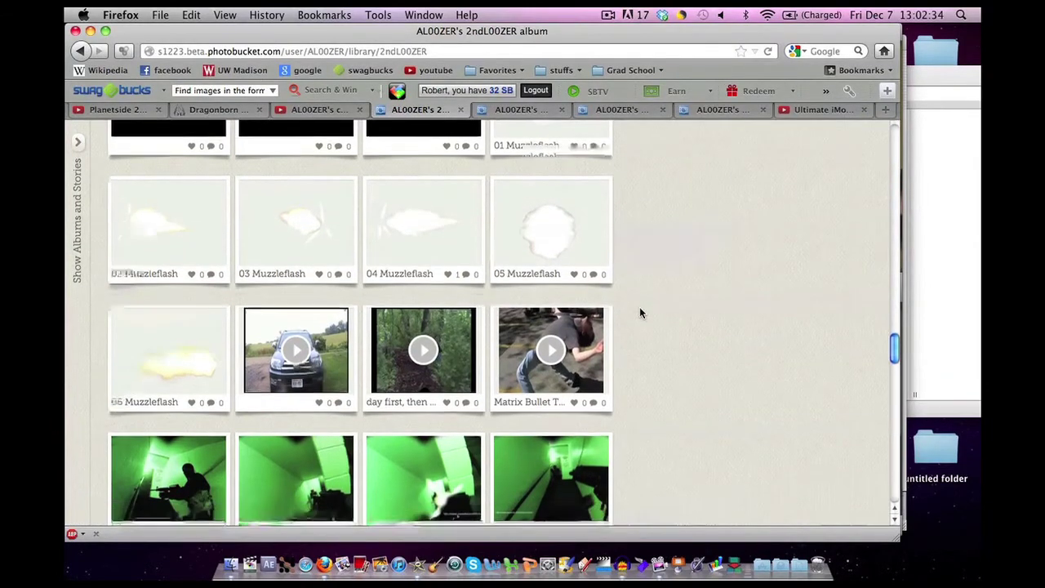
{"action": "scroll", "coordinate": [639, 312], "scroll_direction": "down", "scroll_amount": 12}
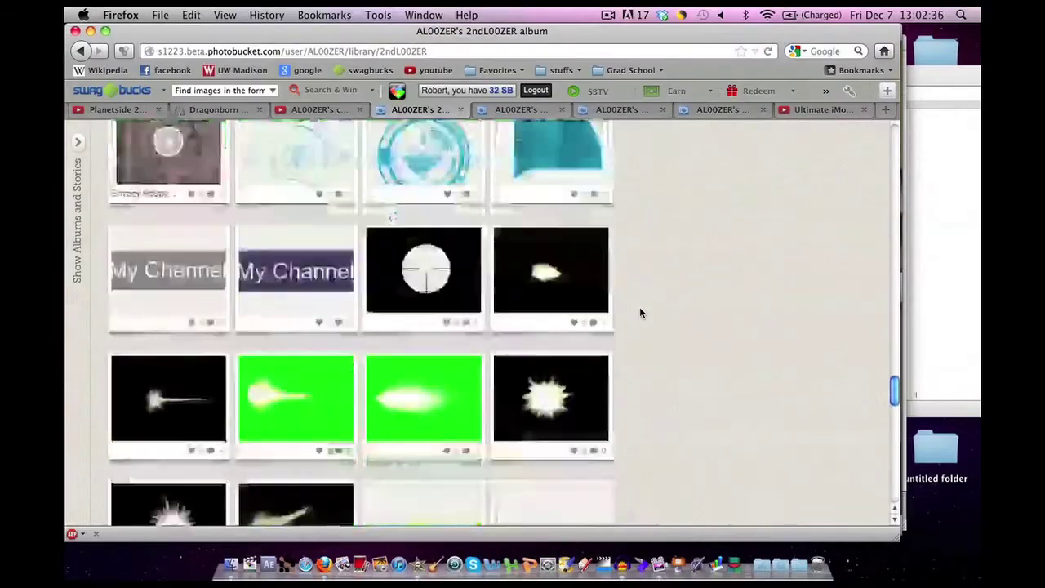
{"action": "scroll", "coordinate": [639, 312], "scroll_direction": "down", "scroll_amount": 4}
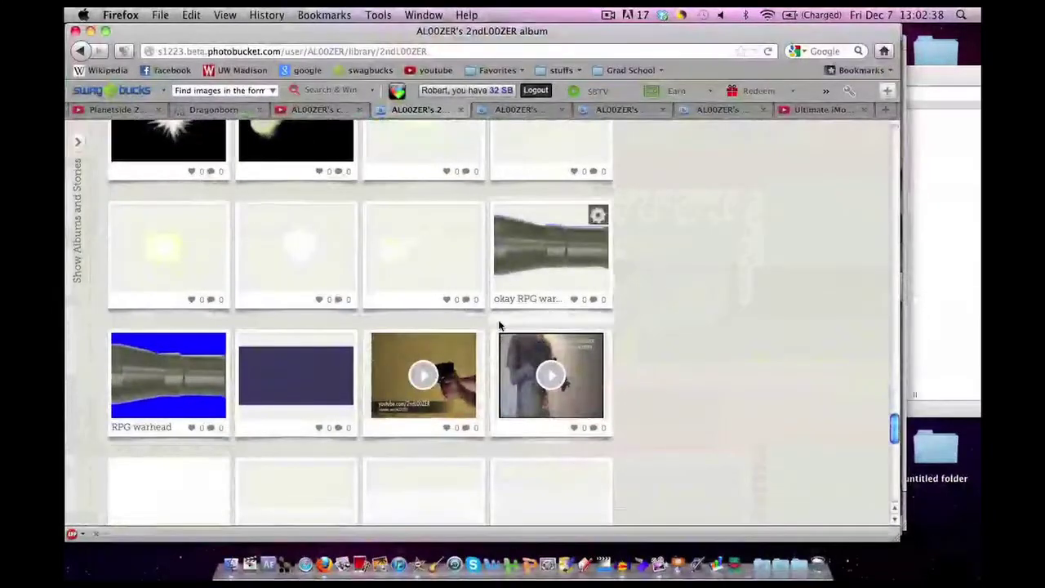
Open the stock pistol video's page and check its Download saving options.
{"action": "left_click", "coordinate": [519, 111]}
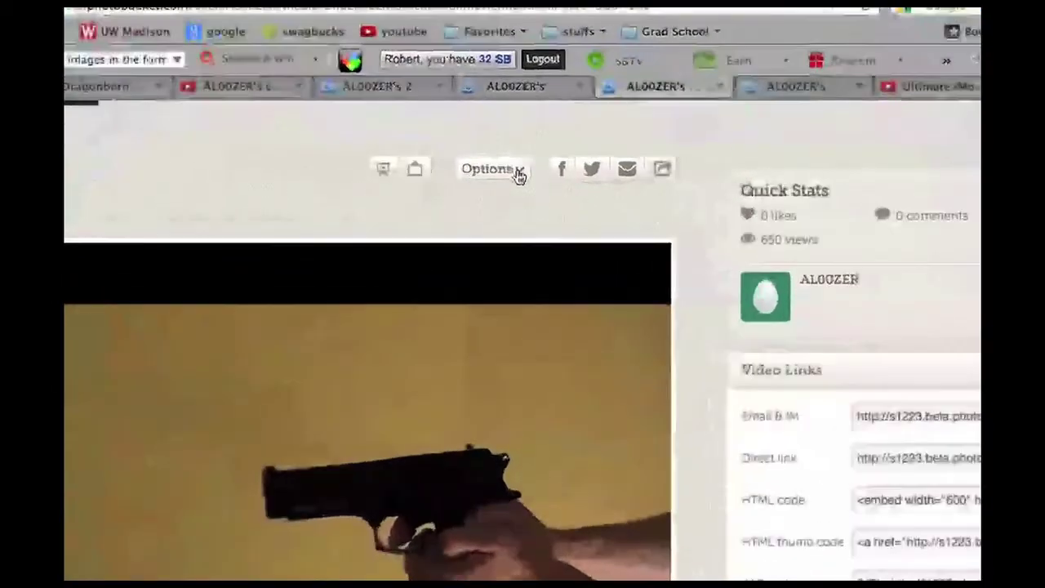
{"action": "left_click", "coordinate": [518, 173]}
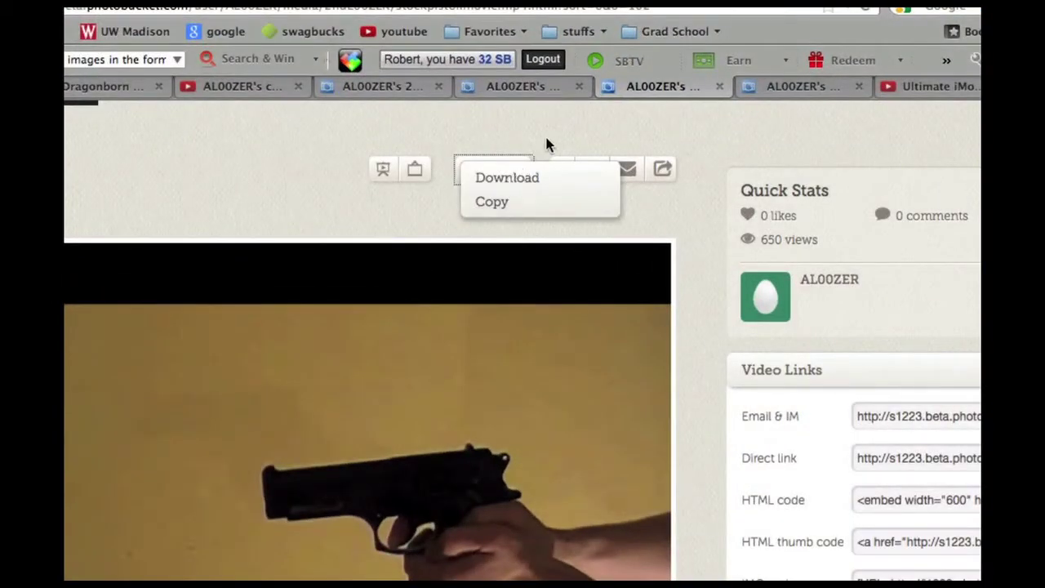
{"action": "left_click", "coordinate": [546, 145]}
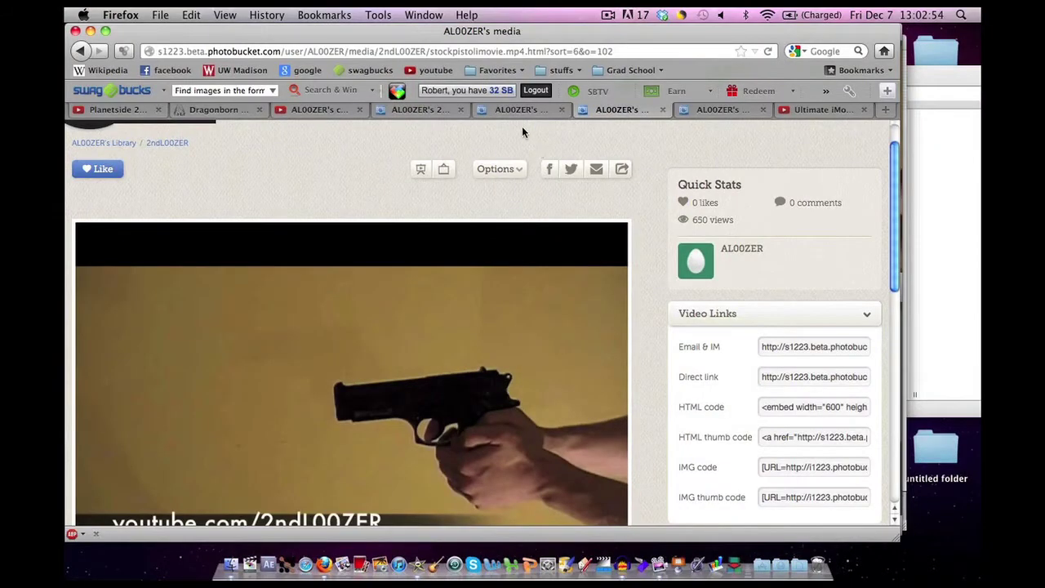
Switch to the muzzle-flash image page, then use Exposé to reach iMovie and the Downloads folder.
{"action": "left_click", "coordinate": [520, 113]}
{"action": "key", "text": "F9"}
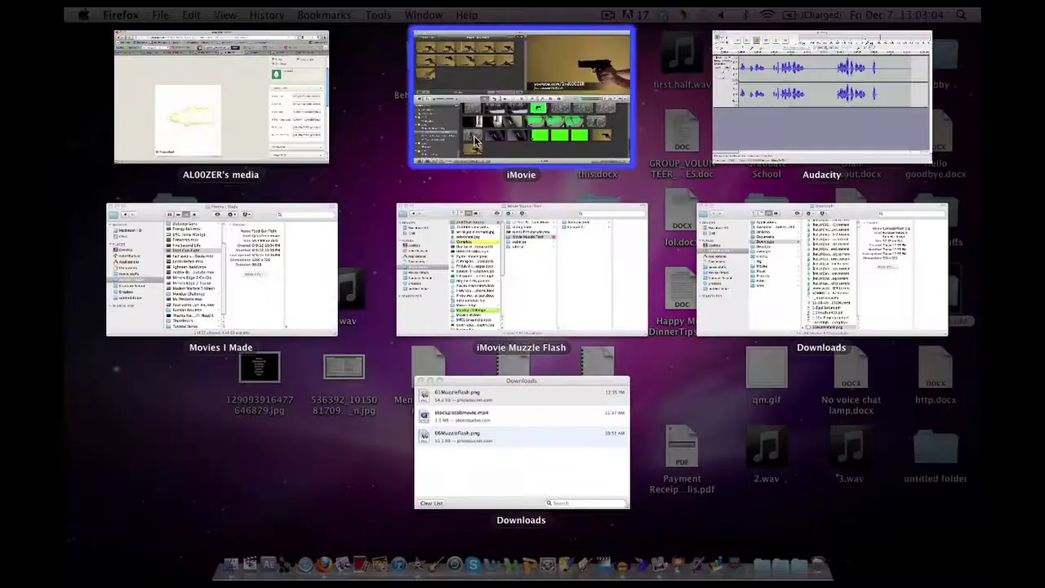
{"action": "left_click", "coordinate": [476, 141]}
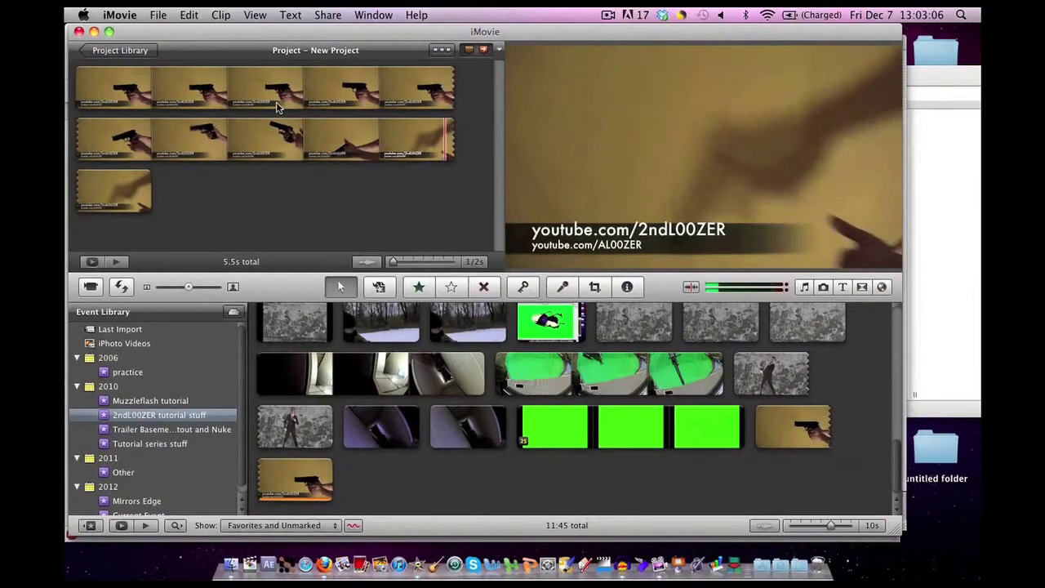
{"action": "key", "text": "F9"}
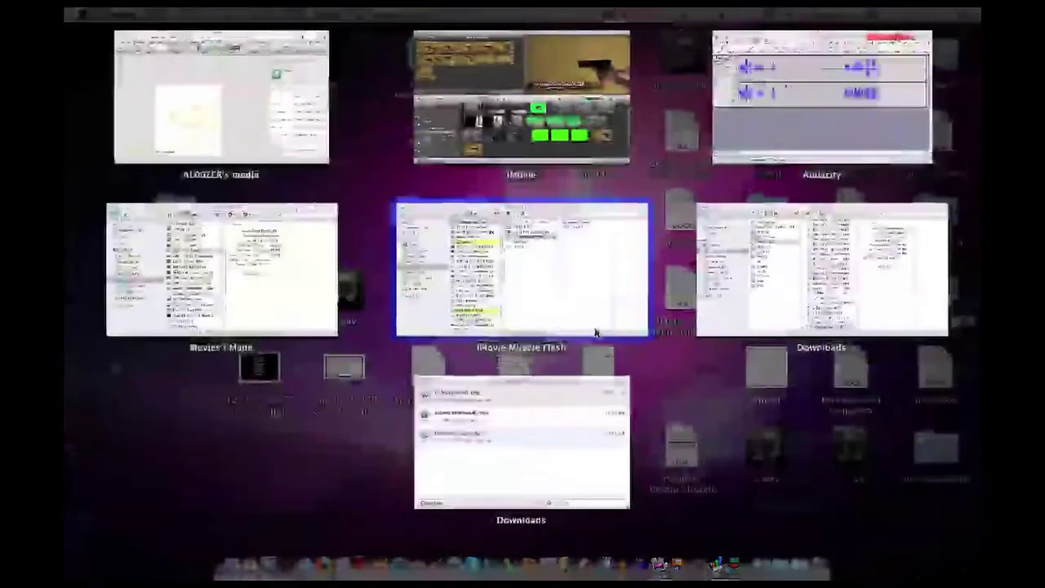
{"action": "left_click", "coordinate": [242, 309]}
Quick Look 01Muzzleflash.png, minimise the other Finder window, and drag the file toward iMovie.
{"action": "left_click", "coordinate": [684, 393]}
{"action": "left_click_drag", "start_coordinate": [685, 393], "coordinate": [607, 339]}
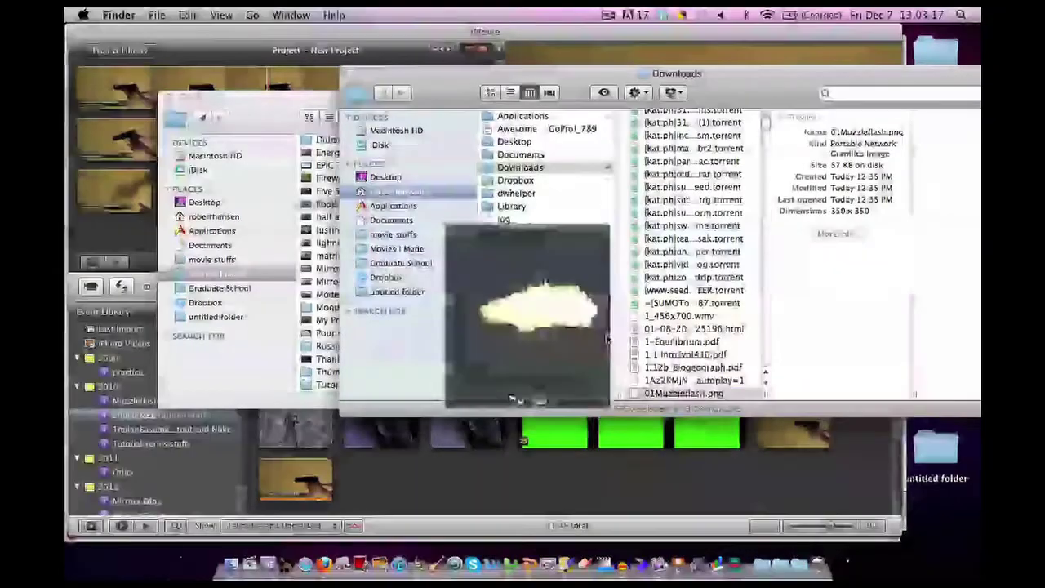
{"action": "left_click_drag", "start_coordinate": [505, 140], "coordinate": [413, 98]}
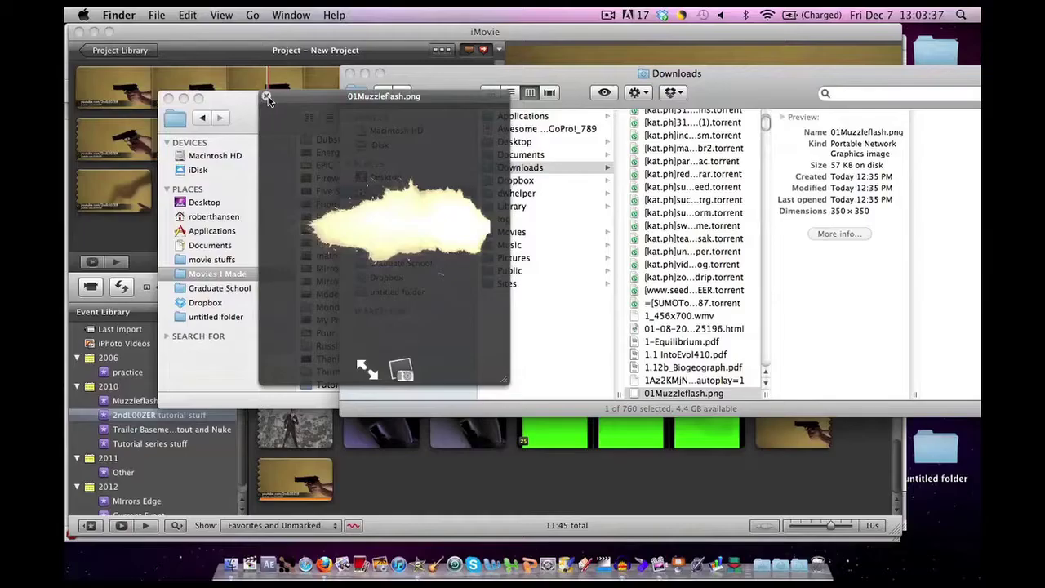
{"action": "key", "text": "space"}
{"action": "left_click", "coordinate": [183, 98]}
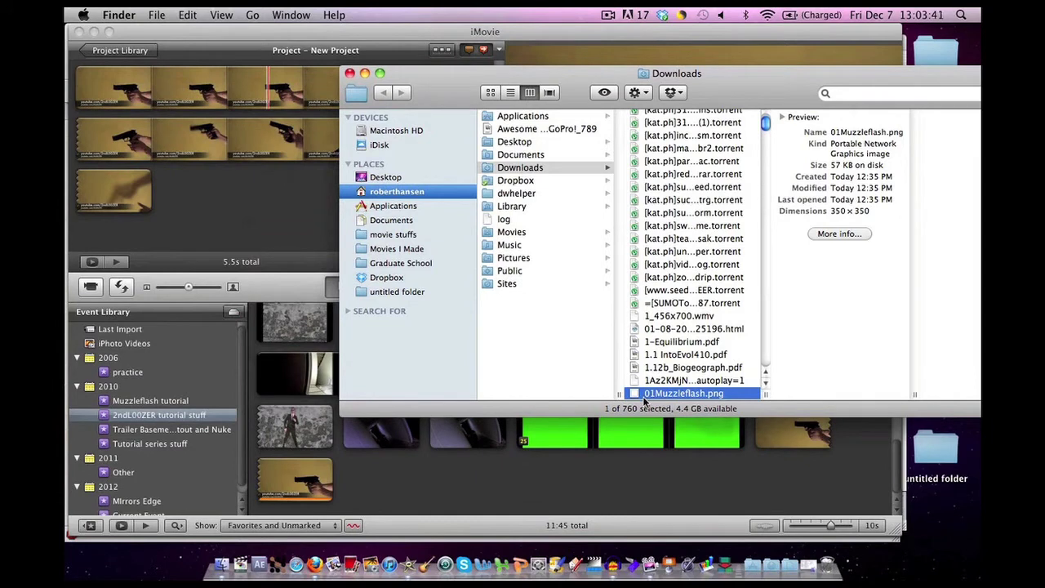
{"action": "left_click_drag", "start_coordinate": [644, 400], "coordinate": [267, 93]}
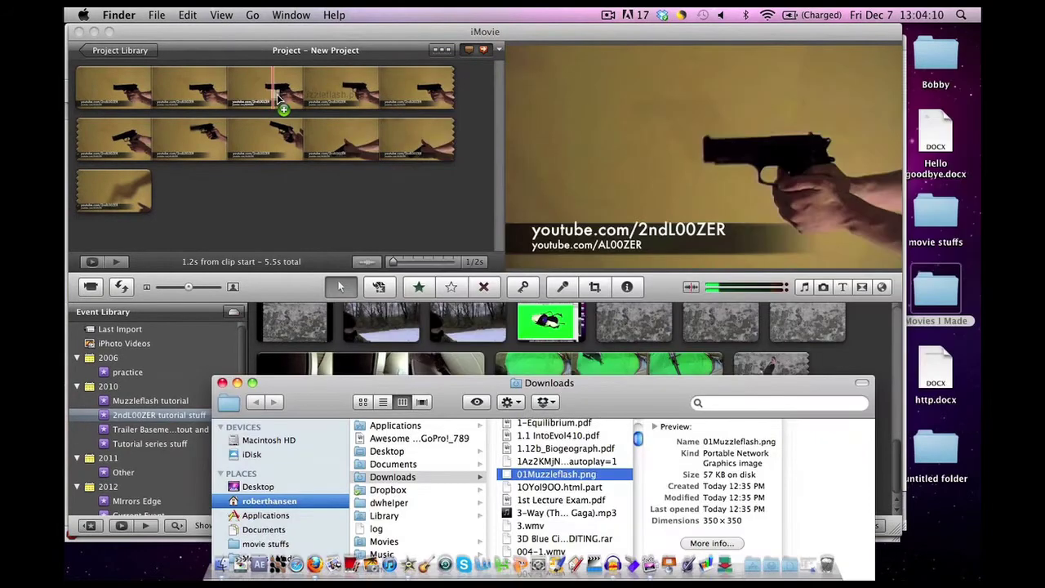
Drop 01Muzzleflash.png on the first pistol row as a Cutaway.
{"action": "left_click_drag", "start_coordinate": [277, 94], "coordinate": [276, 96]}
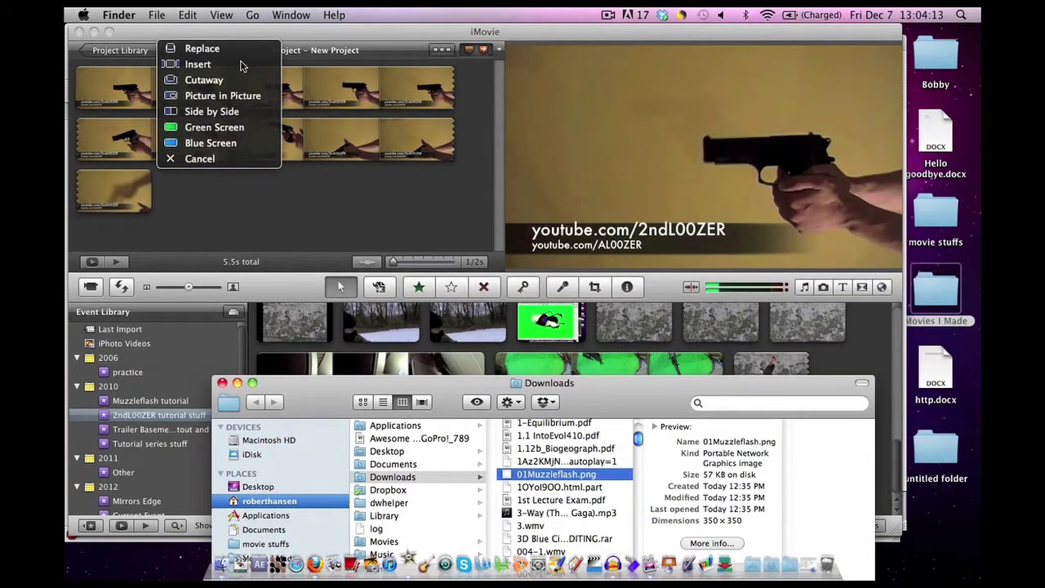
{"action": "left_click", "coordinate": [202, 80]}
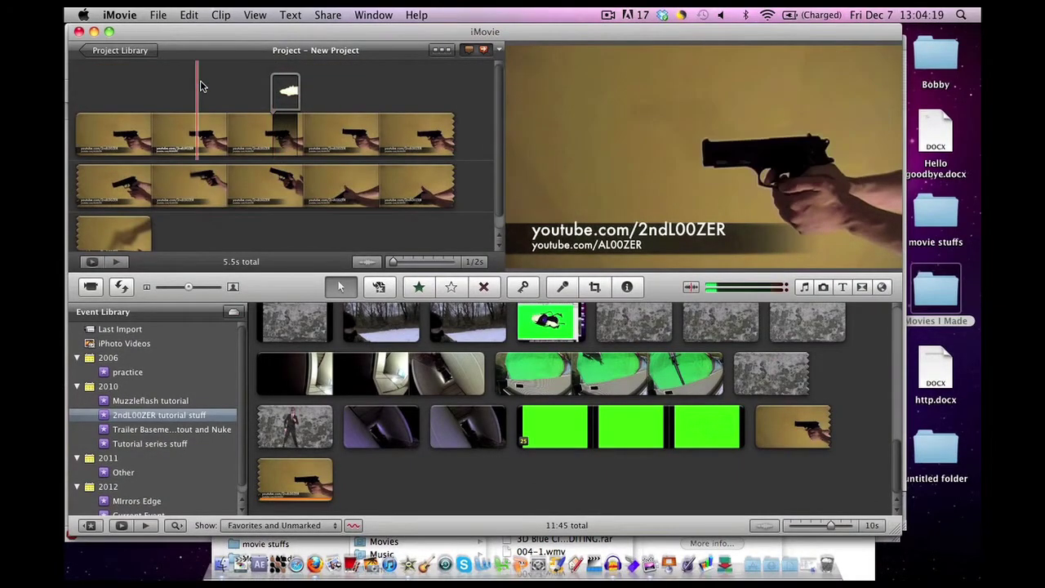
Set the muzzle-flash cutaway's duration to 0.1s in its clip settings.
{"action": "mouse_move", "coordinate": [275, 100]}
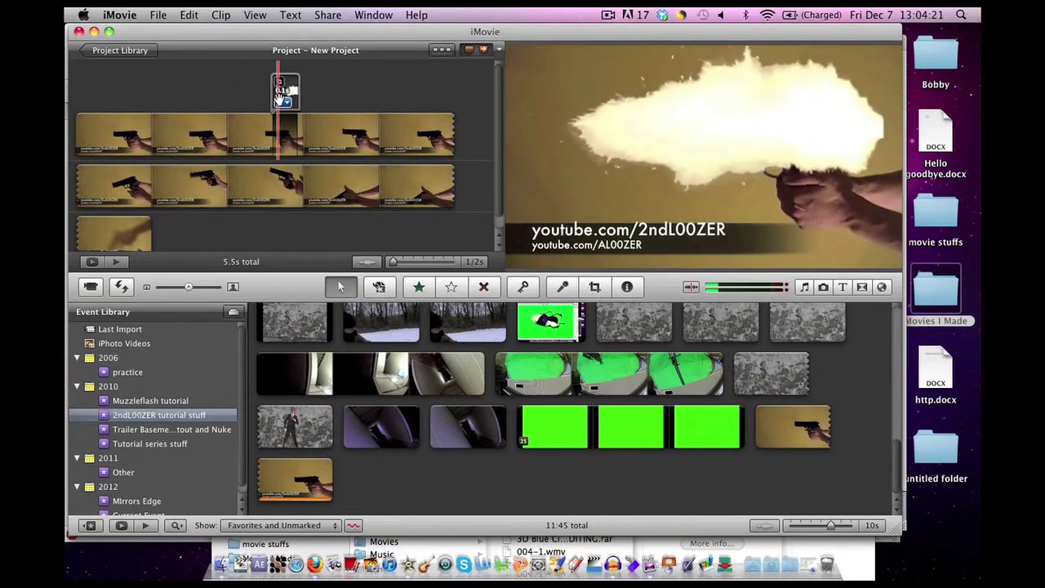
{"action": "double_click", "coordinate": [290, 90]}
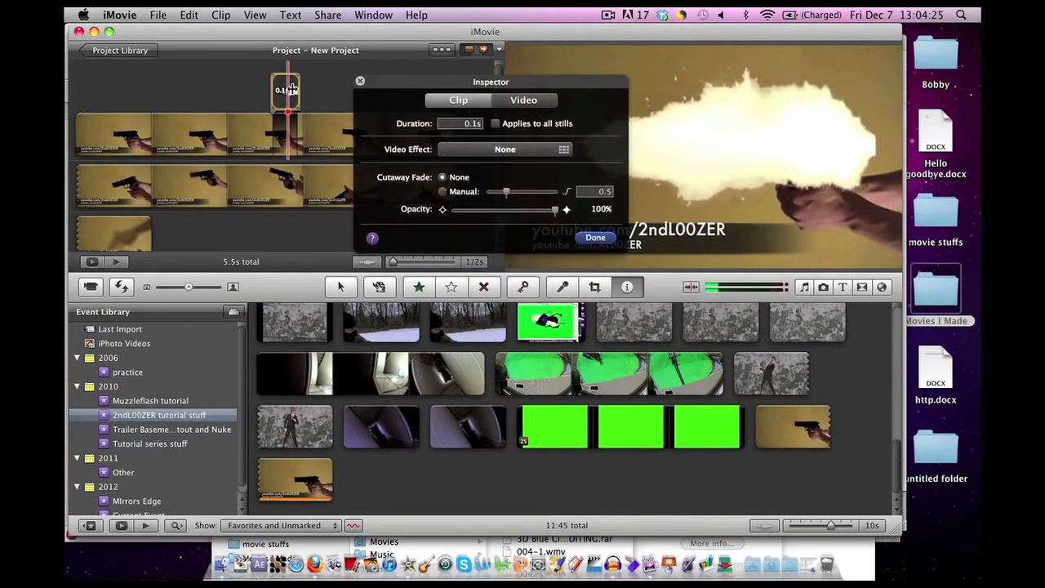
{"action": "left_click", "coordinate": [475, 123]}
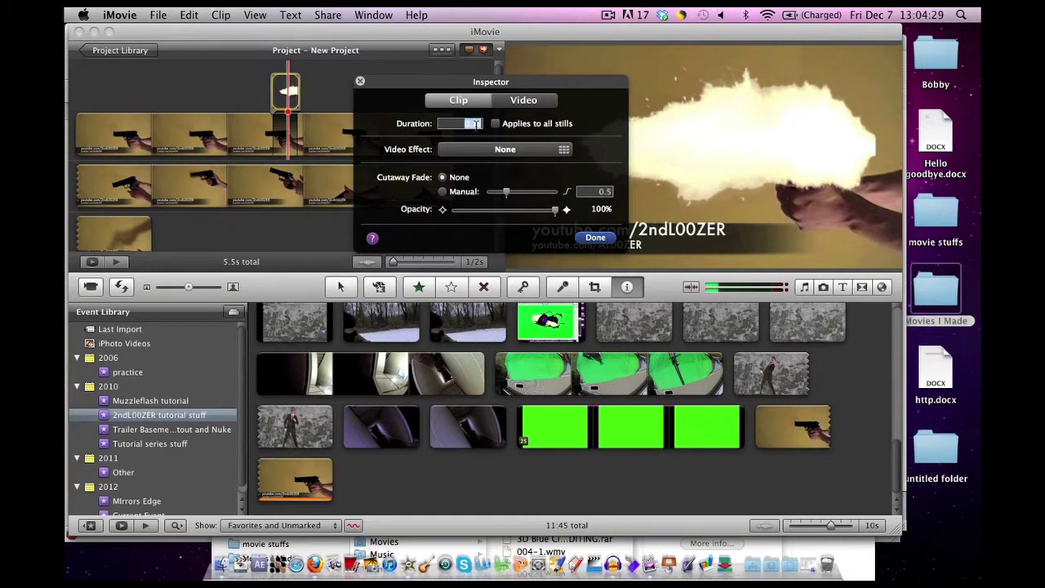
{"action": "left_click", "coordinate": [473, 124]}
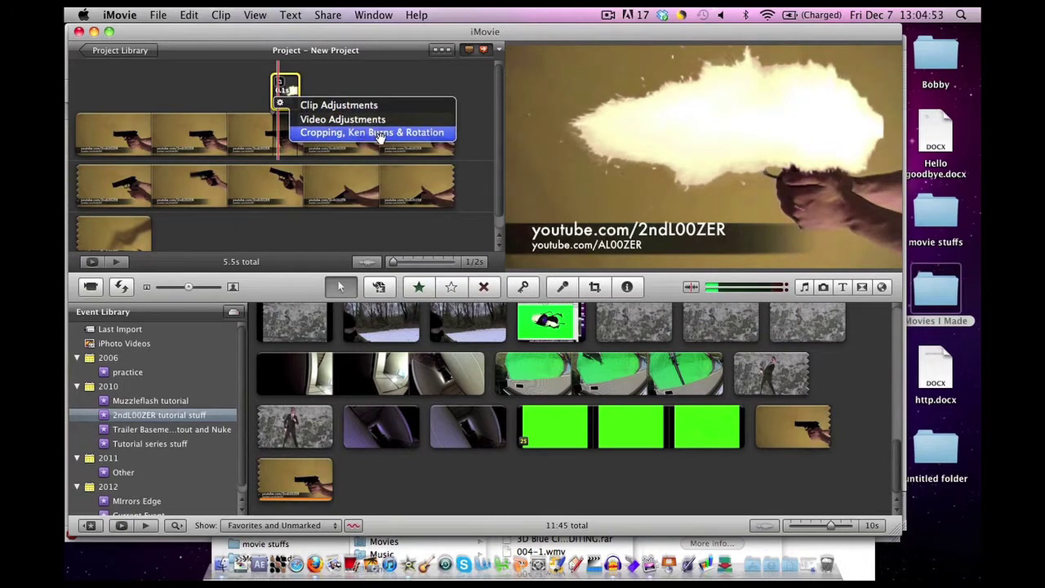
Open the Cropping, Ken Burns & Rotation editor from the muzzle-flash cutaway's gear menu.
{"action": "left_click", "coordinate": [280, 104]}
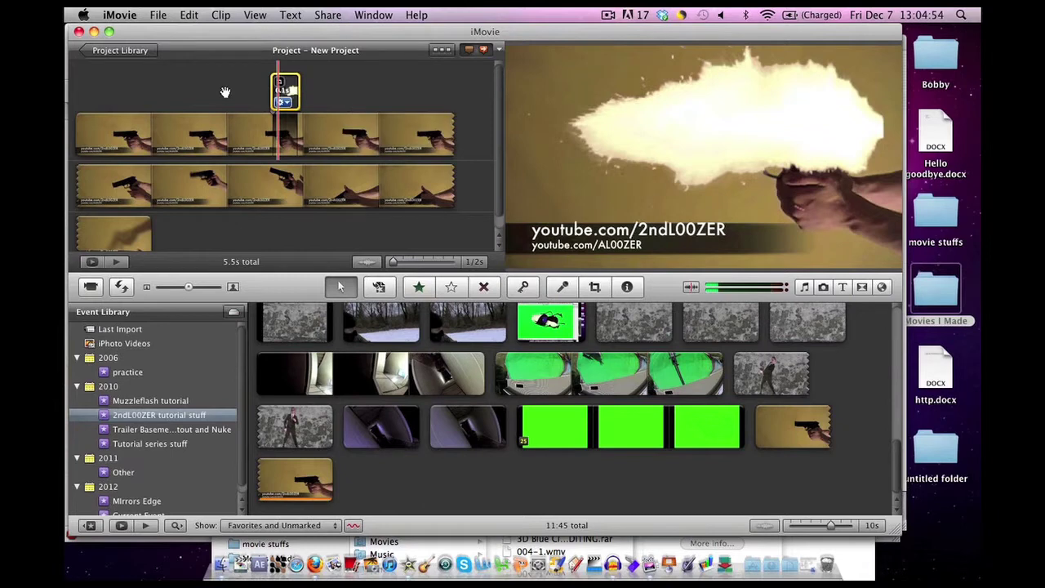
{"action": "left_click", "coordinate": [282, 102]}
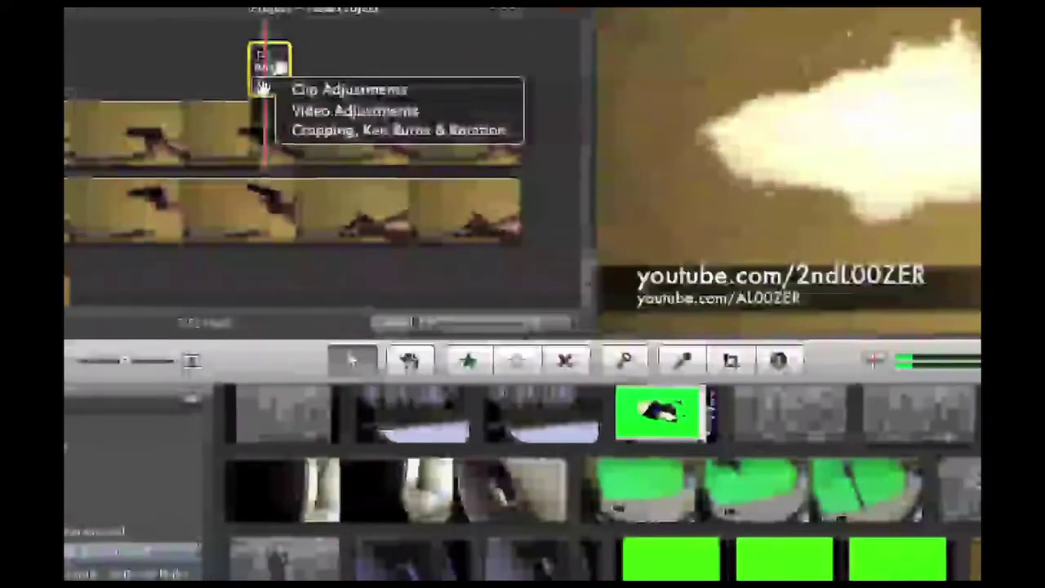
{"action": "left_click", "coordinate": [282, 104]}
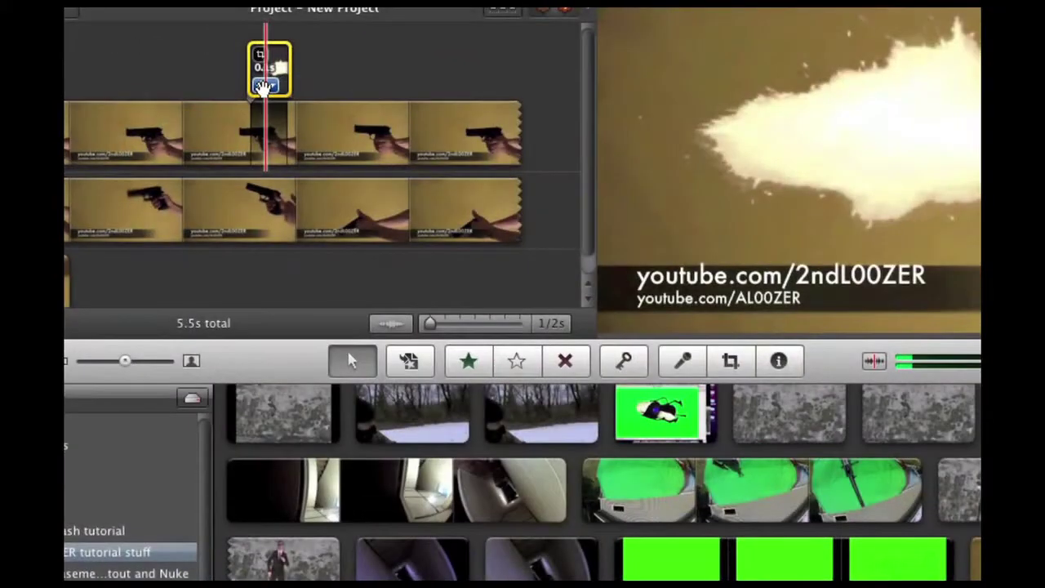
{"action": "left_click", "coordinate": [266, 85]}
{"action": "left_click", "coordinate": [331, 132]}
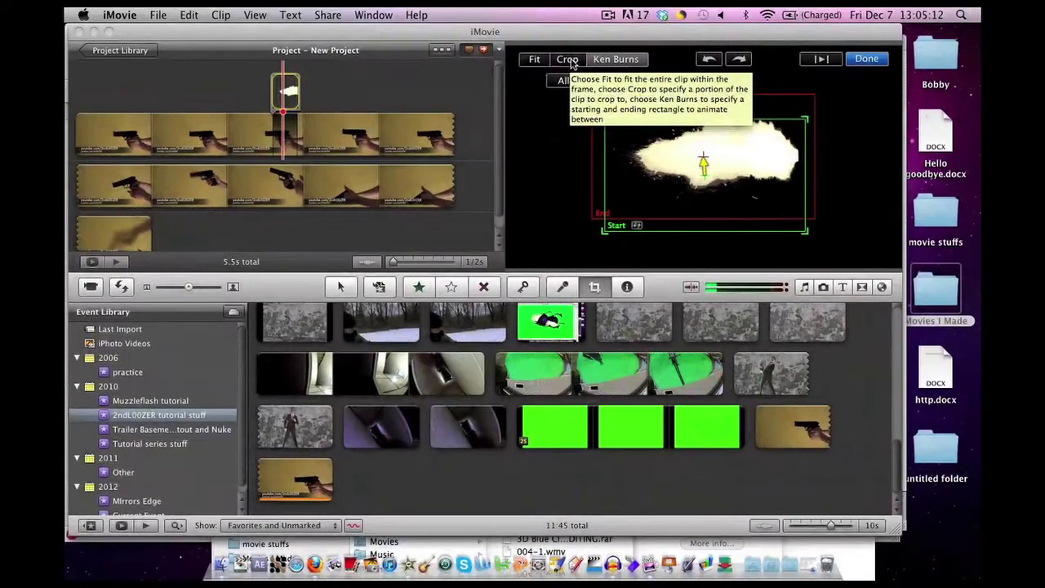
Switch the cutaway from Ken Burns to Crop and frame the crop box around the flash.
{"action": "left_click", "coordinate": [693, 25]}
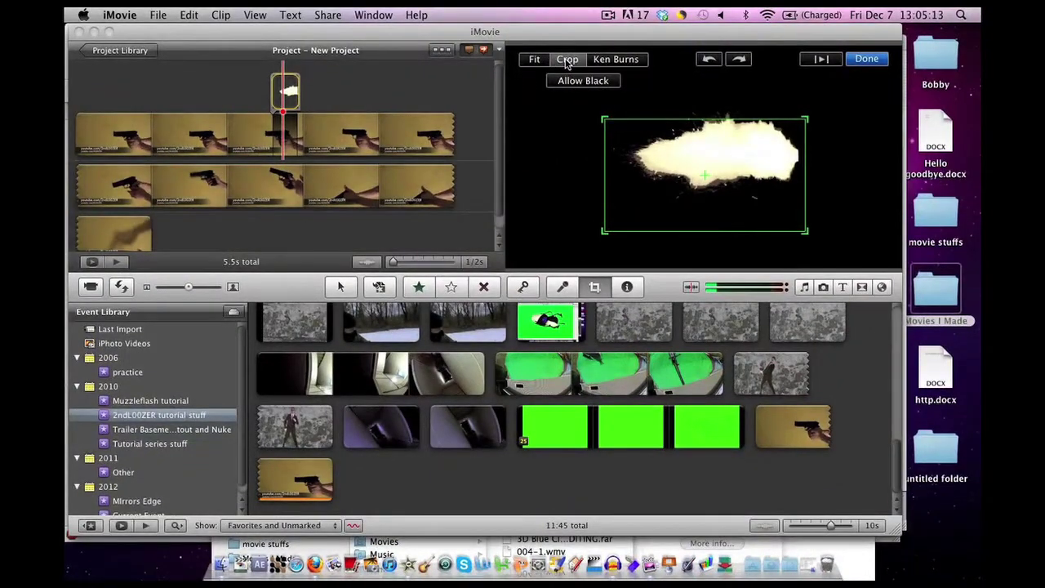
{"action": "left_click", "coordinate": [710, 60]}
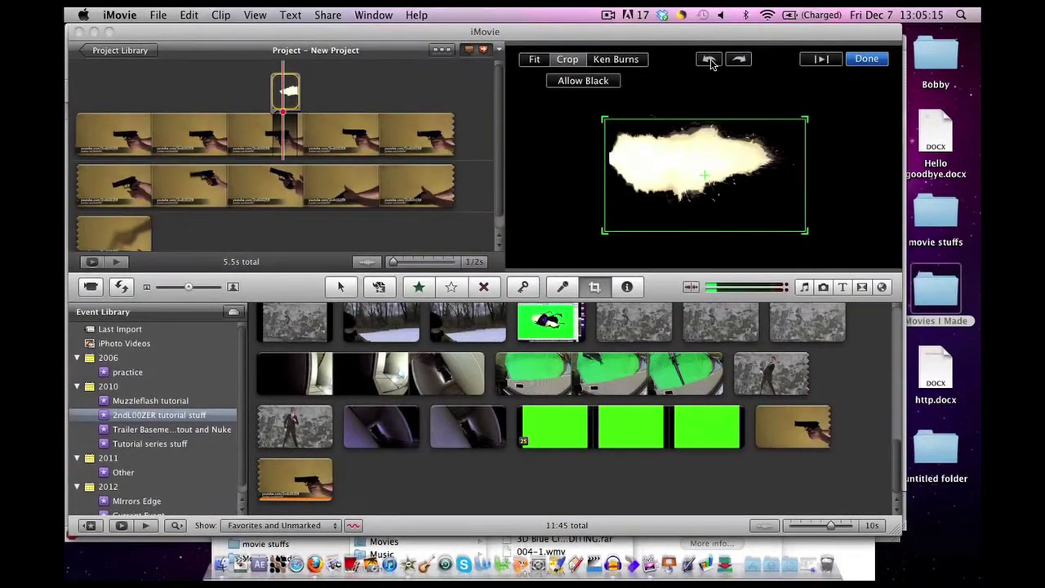
{"action": "left_click", "coordinate": [710, 60]}
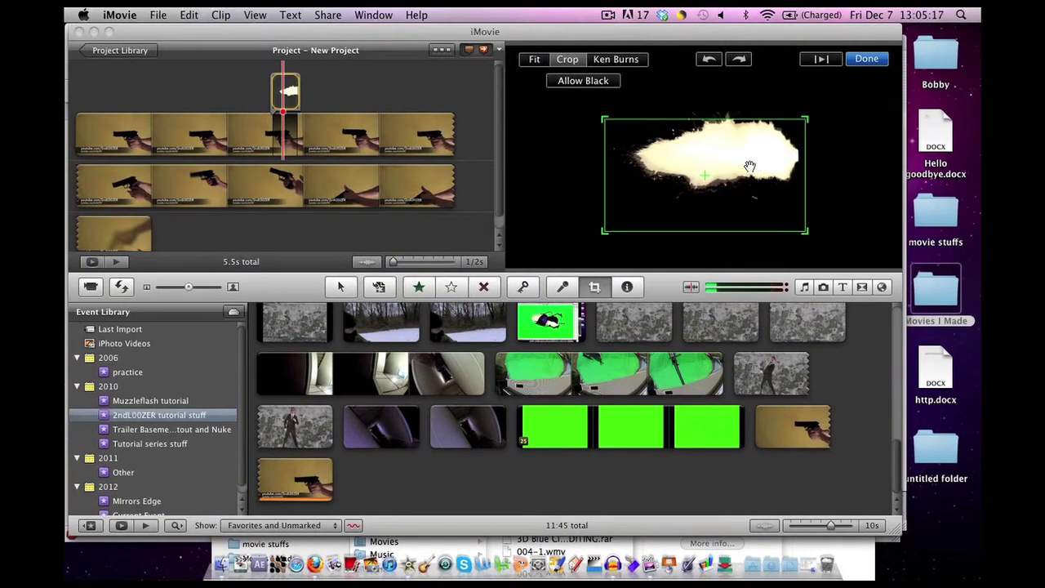
{"action": "mouse_move", "coordinate": [746, 165]}
{"action": "left_mouse_down"}
{"action": "mouse_move", "coordinate": [754, 152]}
{"action": "mouse_move", "coordinate": [735, 129]}
{"action": "mouse_move", "coordinate": [753, 131]}
{"action": "mouse_move", "coordinate": [751, 144]}
{"action": "mouse_move", "coordinate": [714, 151]}
{"action": "mouse_move", "coordinate": [752, 165]}
{"action": "mouse_move", "coordinate": [744, 159]}
{"action": "left_mouse_up"}
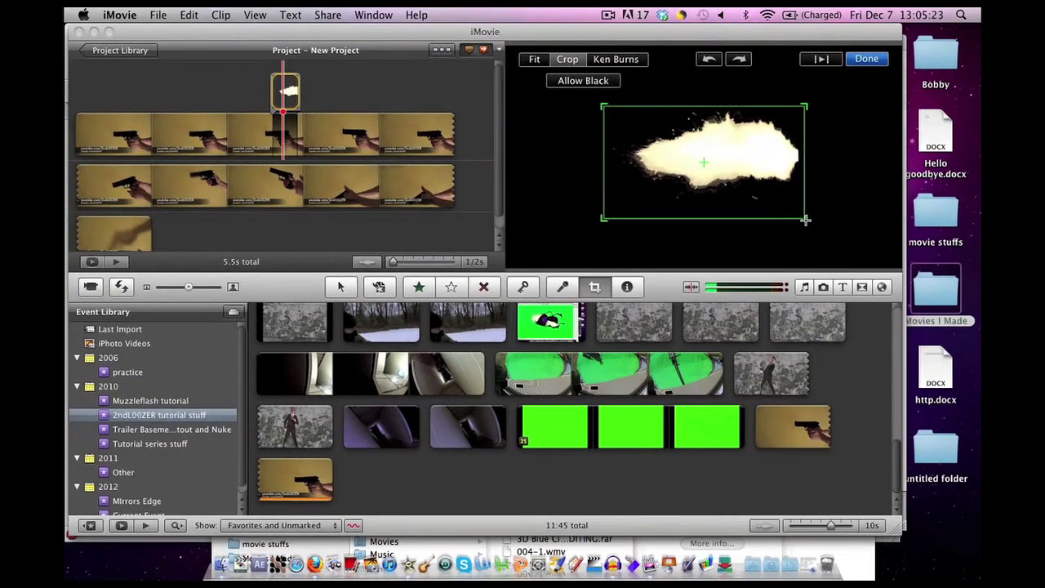
{"action": "left_click_drag", "start_coordinate": [805, 219], "coordinate": [873, 264]}
{"action": "left_click", "coordinate": [867, 58]}
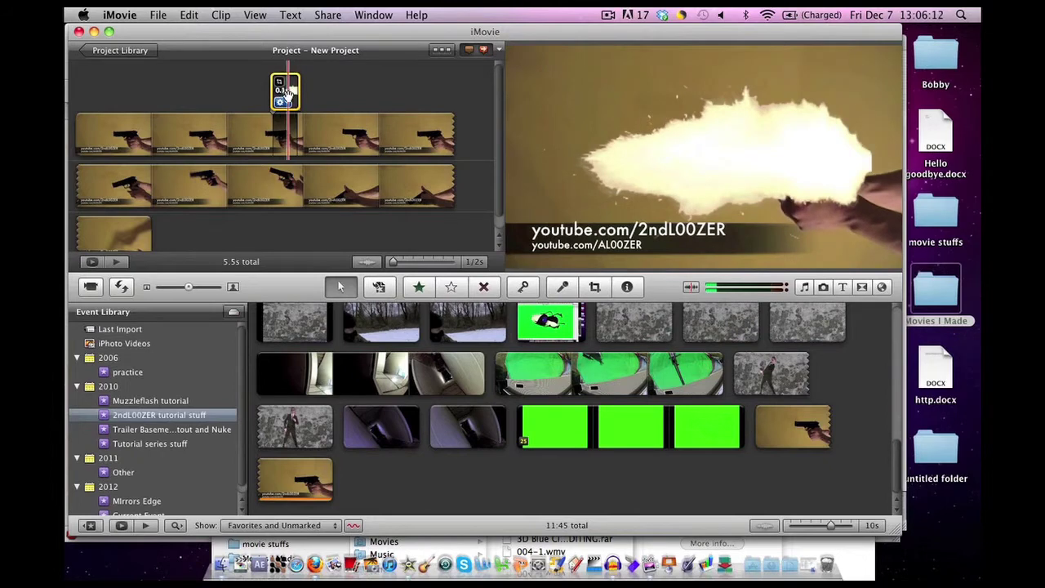
Reopen cropping and tighten the crop frame around the flash.
{"action": "left_click", "coordinate": [281, 100]}
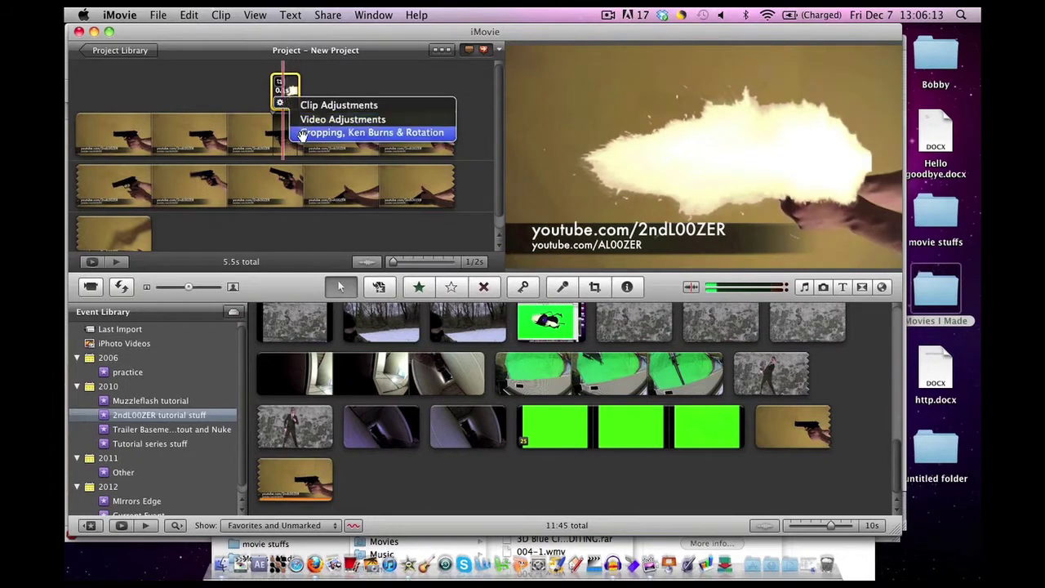
{"action": "left_click", "coordinate": [300, 130]}
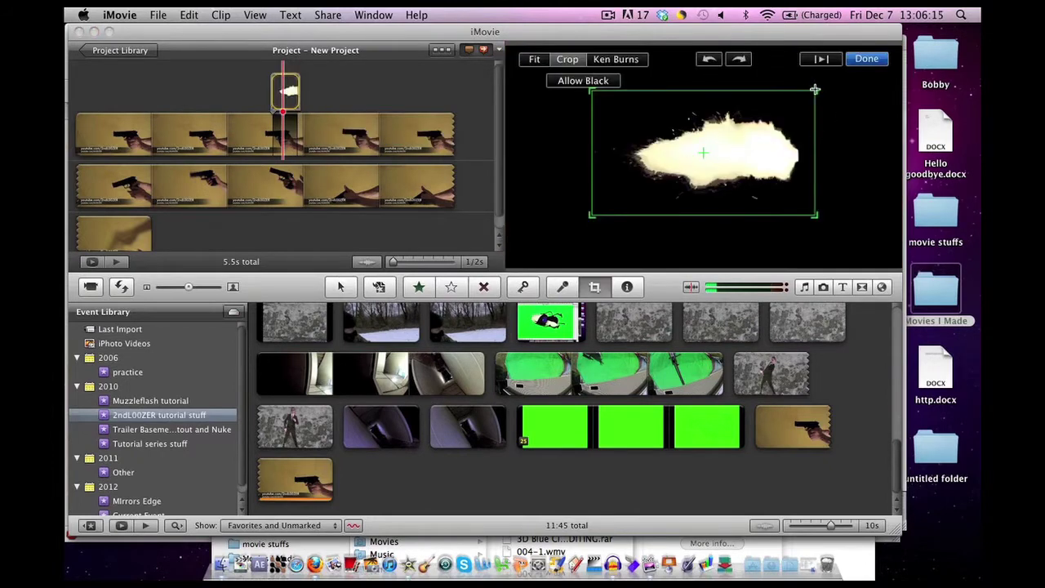
{"action": "left_click_drag", "start_coordinate": [815, 89], "coordinate": [712, 141]}
{"action": "left_click", "coordinate": [872, 65]}
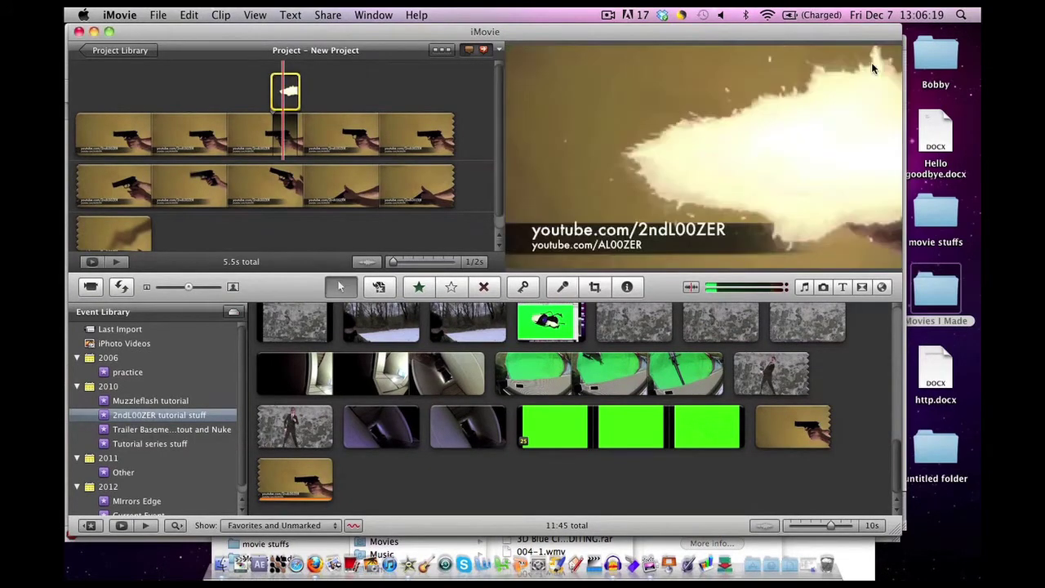
Reopen cropping, enlarge and reposition the frame to cover the whole flash, and apply it.
{"action": "left_click", "coordinate": [281, 101]}
{"action": "left_click", "coordinate": [327, 139]}
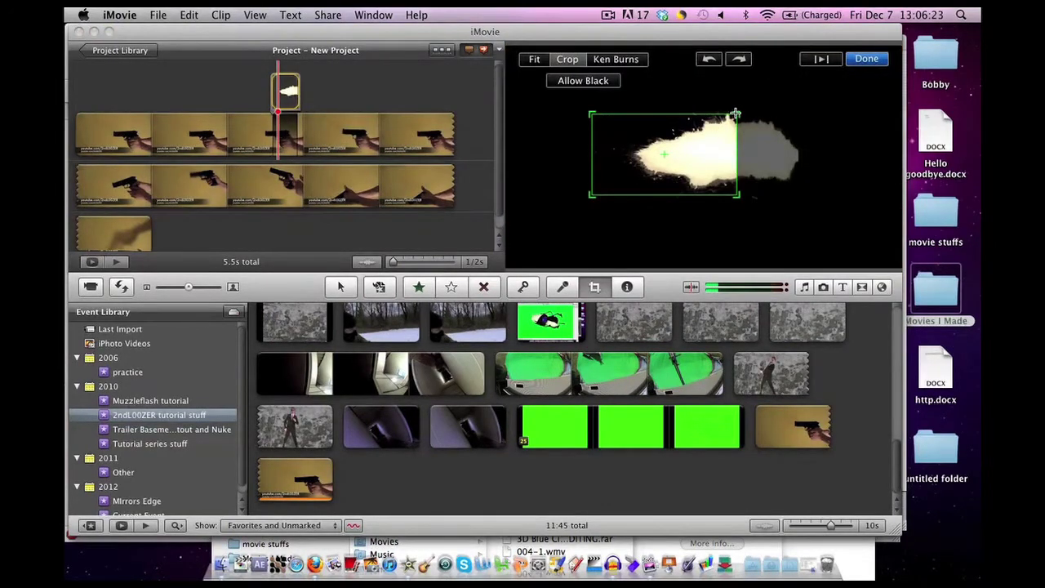
{"action": "left_click_drag", "start_coordinate": [736, 113], "coordinate": [816, 70]}
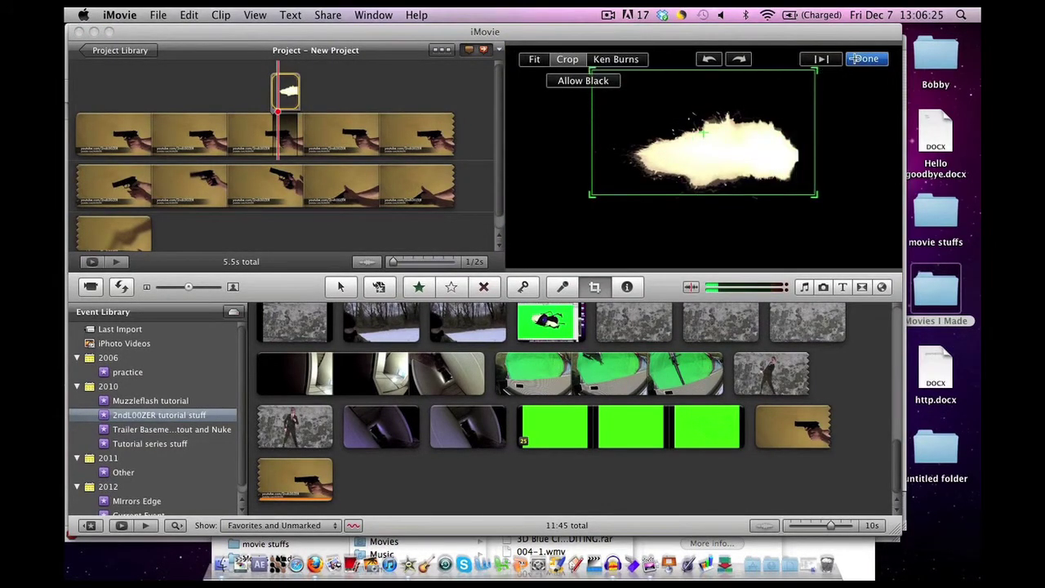
{"action": "left_click_drag", "start_coordinate": [763, 126], "coordinate": [759, 146]}
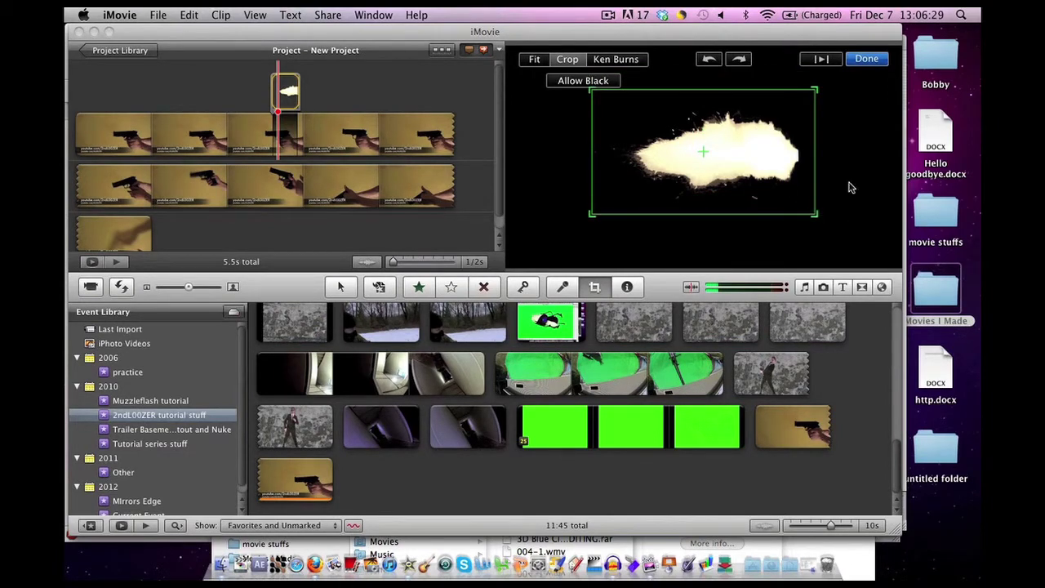
{"action": "left_click_drag", "start_coordinate": [719, 164], "coordinate": [723, 160]}
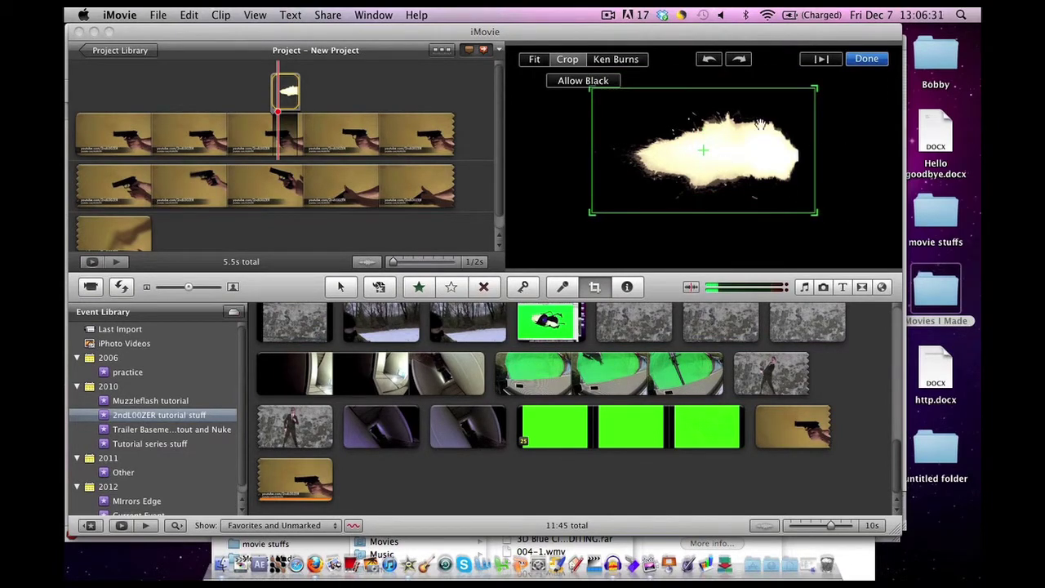
{"action": "left_click", "coordinate": [867, 60]}
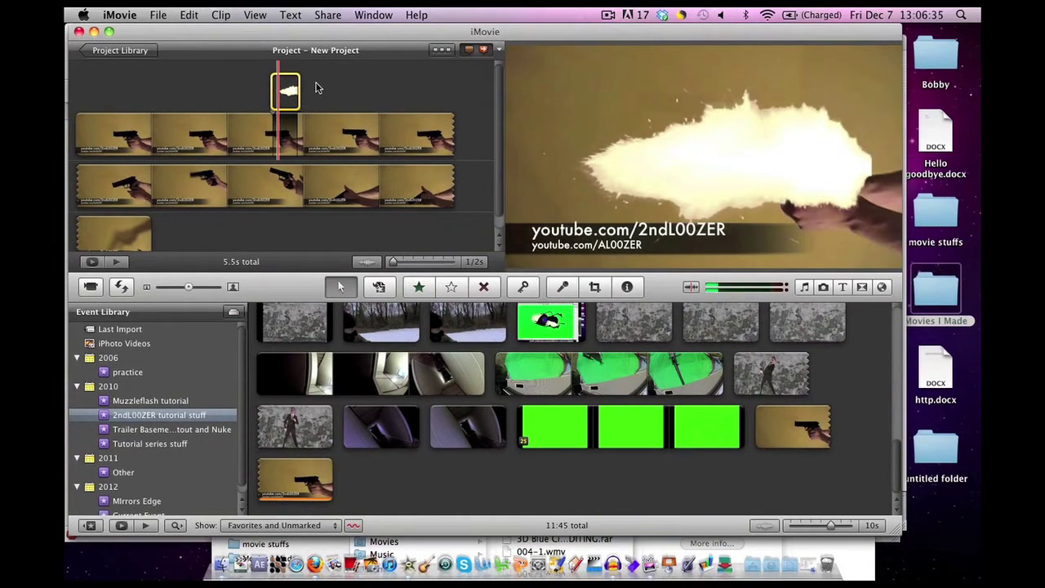
{"action": "left_click", "coordinate": [280, 100]}
Dismiss the cutaway options, bring the Downloads Finder window forward via Exposé, and preview the PNG.
{"action": "left_click", "coordinate": [249, 93]}
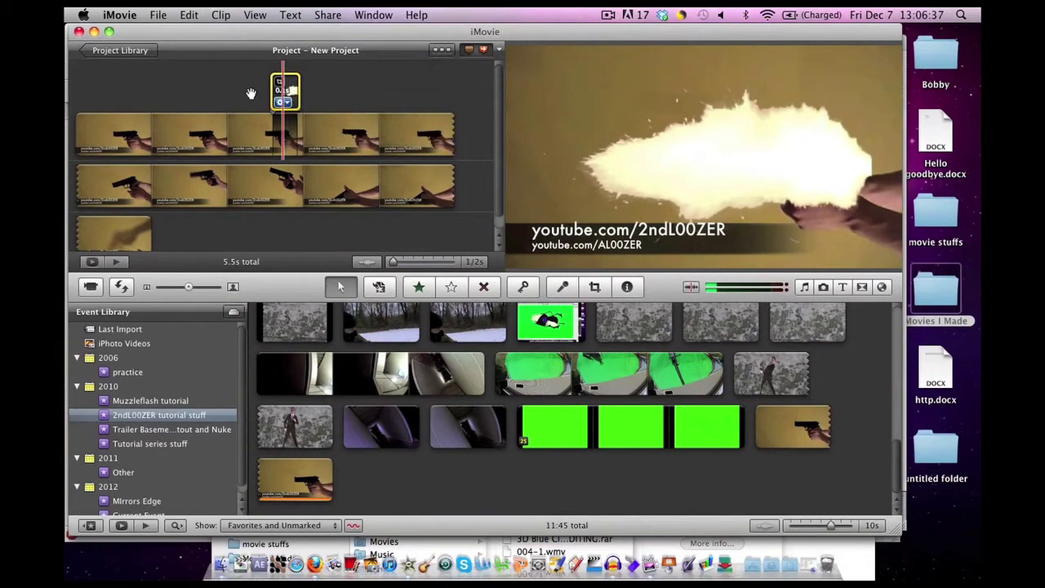
{"action": "key", "text": "F3"}
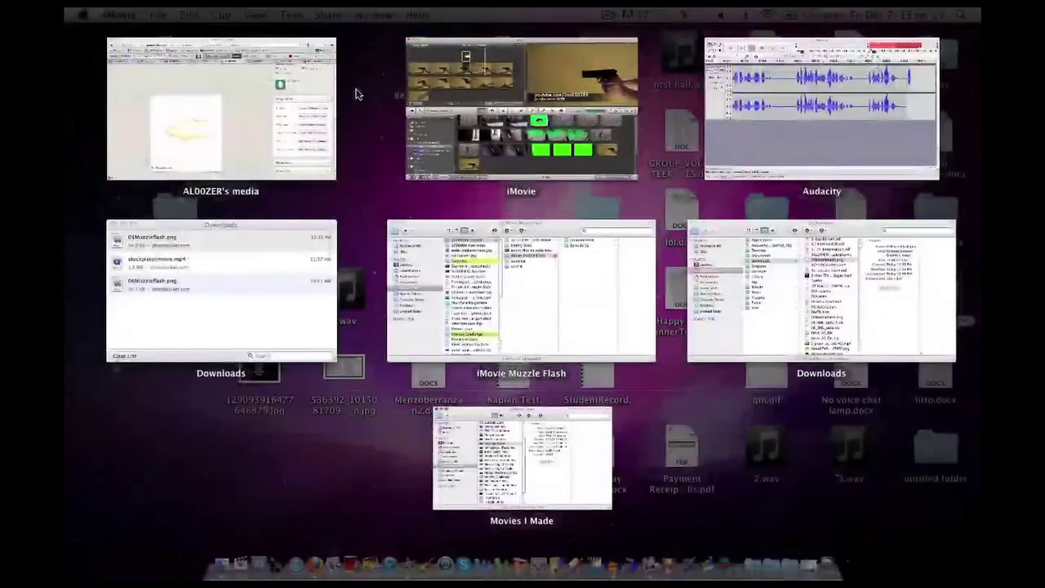
{"action": "left_click", "coordinate": [816, 287]}
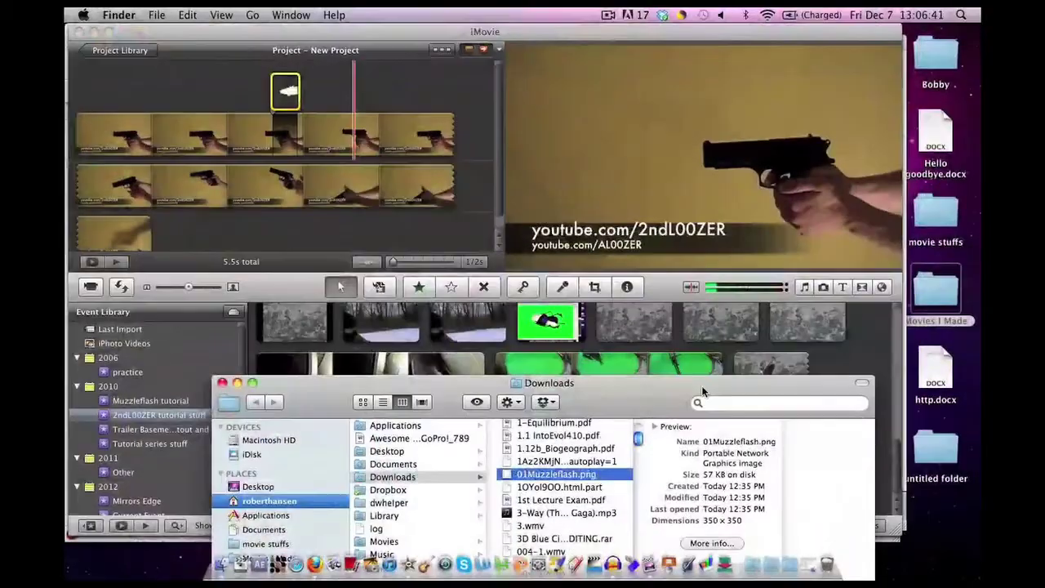
{"action": "key", "text": "alt+space"}
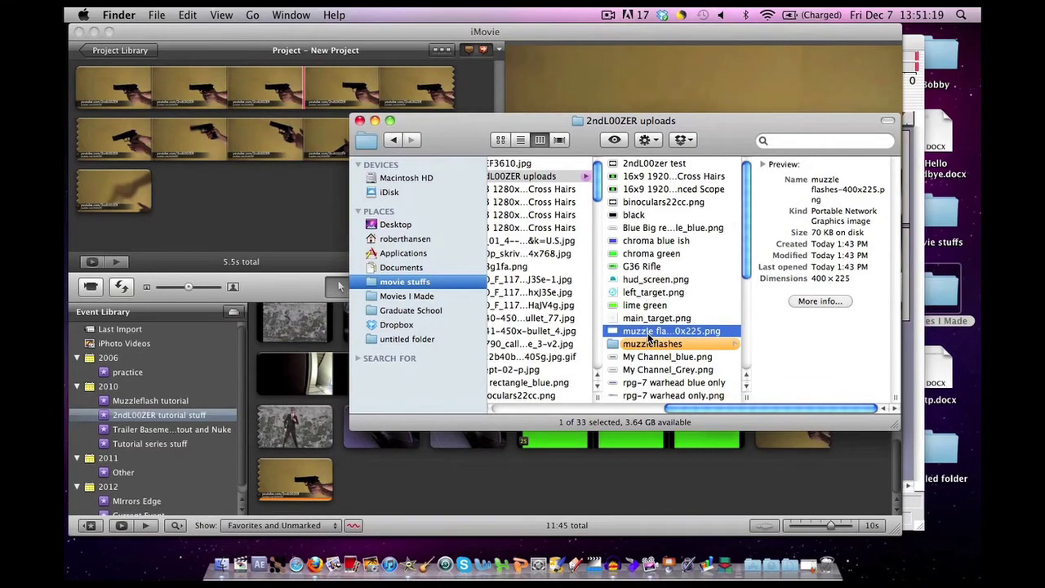
Drop muzzle flashes-400x225.png onto the pistol clip as a Cutaway.
{"action": "left_click_drag", "start_coordinate": [650, 336], "coordinate": [276, 88]}
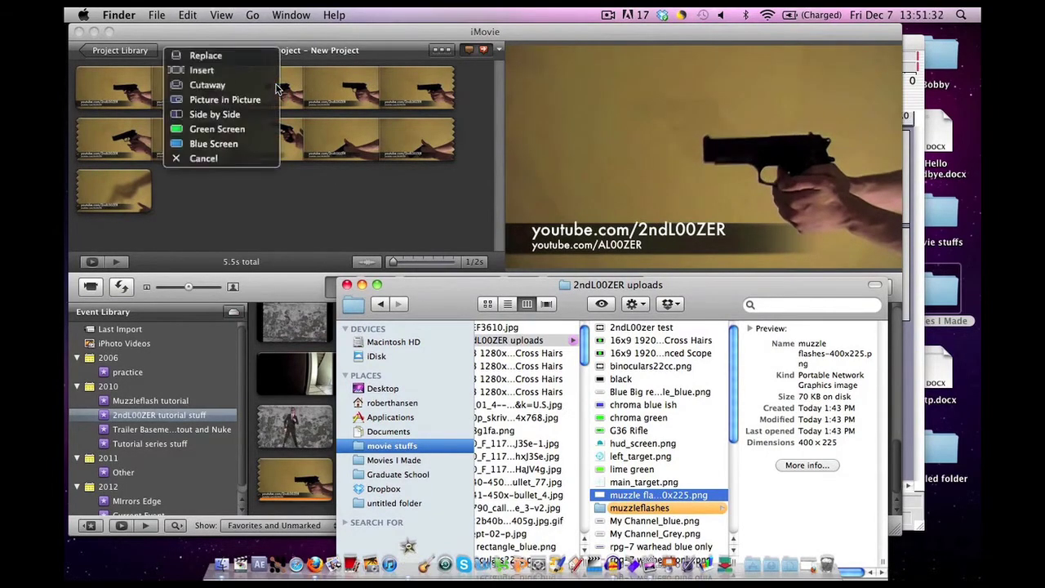
{"action": "left_click", "coordinate": [203, 85]}
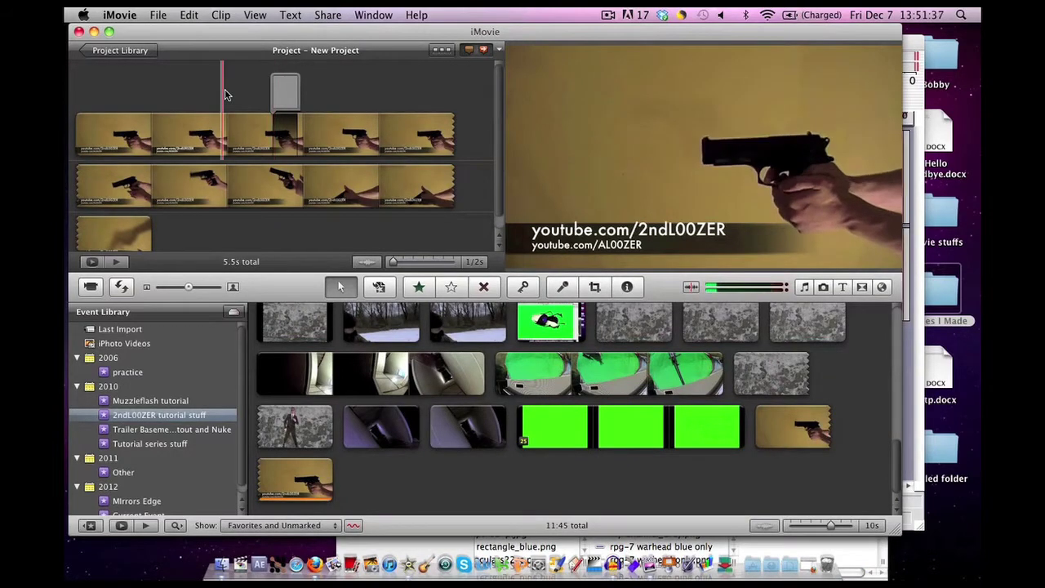
{"action": "mouse_move", "coordinate": [286, 88]}
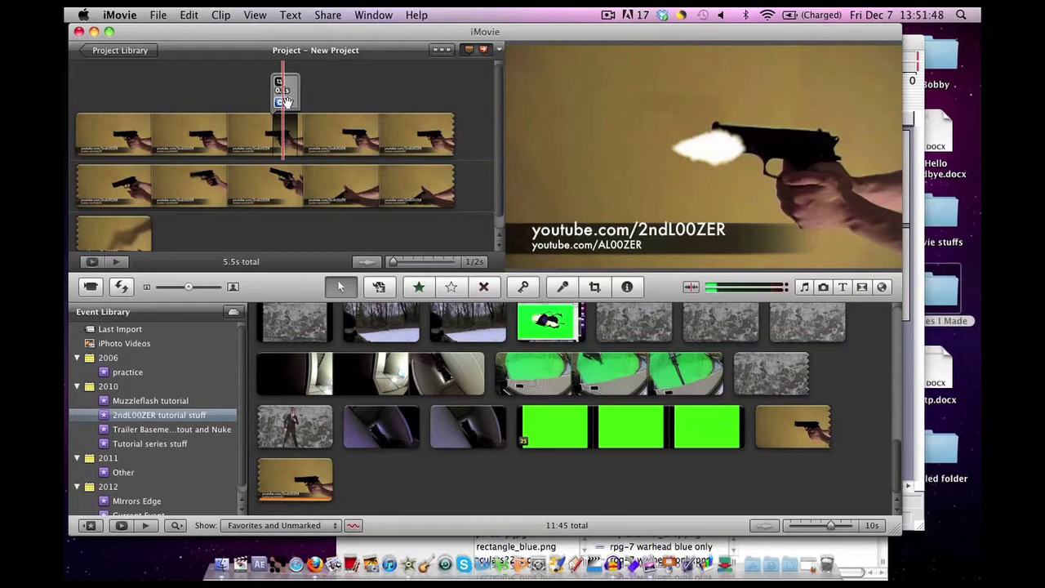
Crop the new muzzle-flash cutaway, zooming in and shifting the frame right.
{"action": "left_click", "coordinate": [283, 102]}
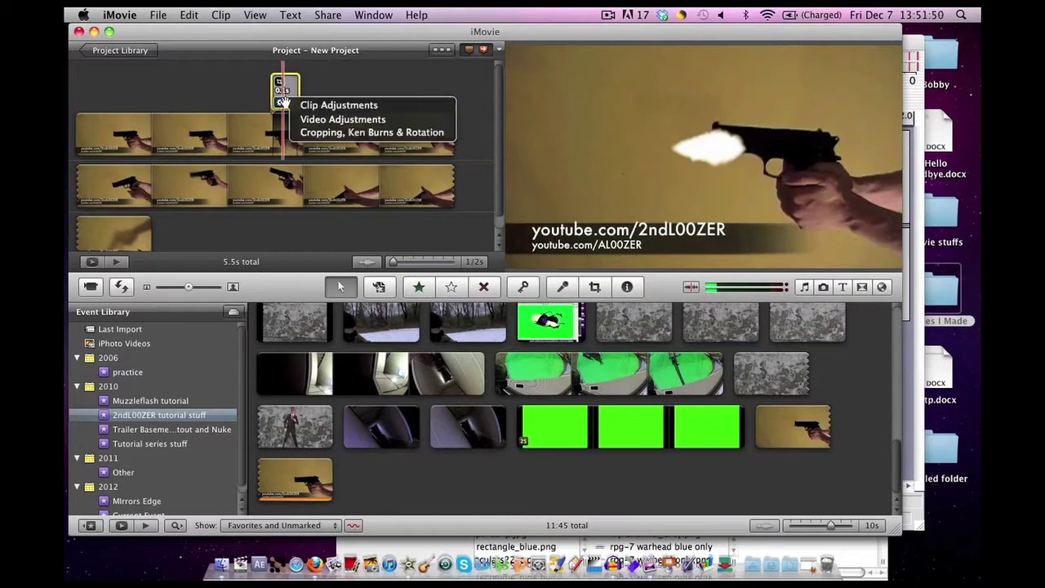
{"action": "left_click", "coordinate": [323, 132]}
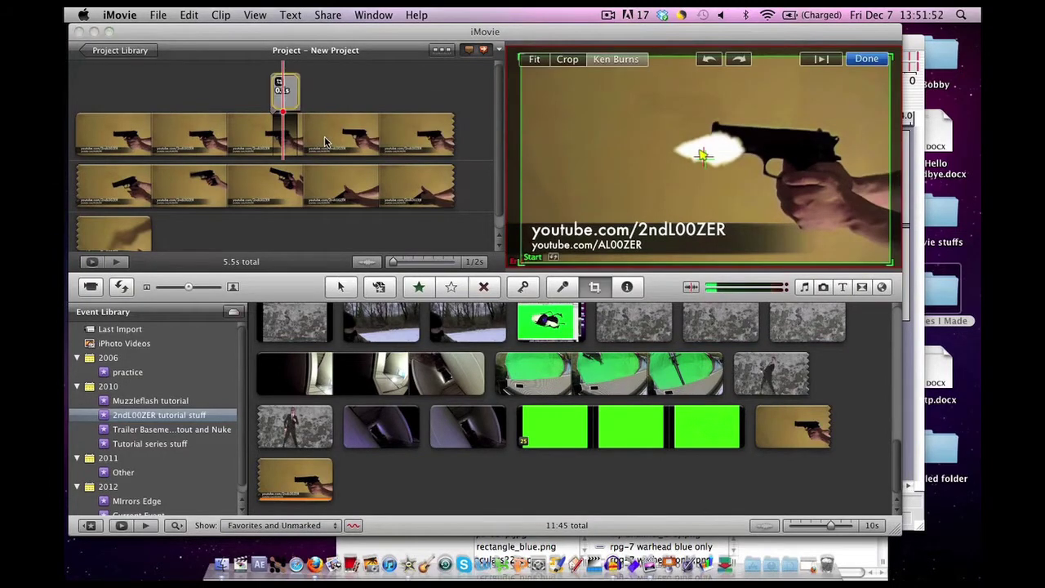
{"action": "left_click", "coordinate": [568, 60]}
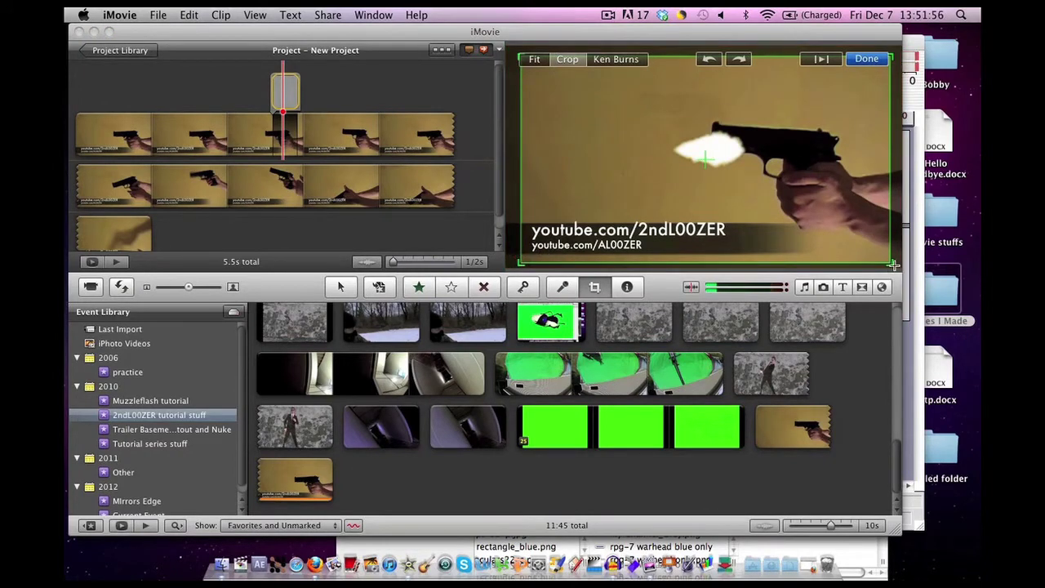
{"action": "left_click_drag", "start_coordinate": [894, 264], "coordinate": [857, 238]}
{"action": "left_click_drag", "start_coordinate": [711, 178], "coordinate": [759, 184]}
{"action": "left_click", "coordinate": [866, 58]}
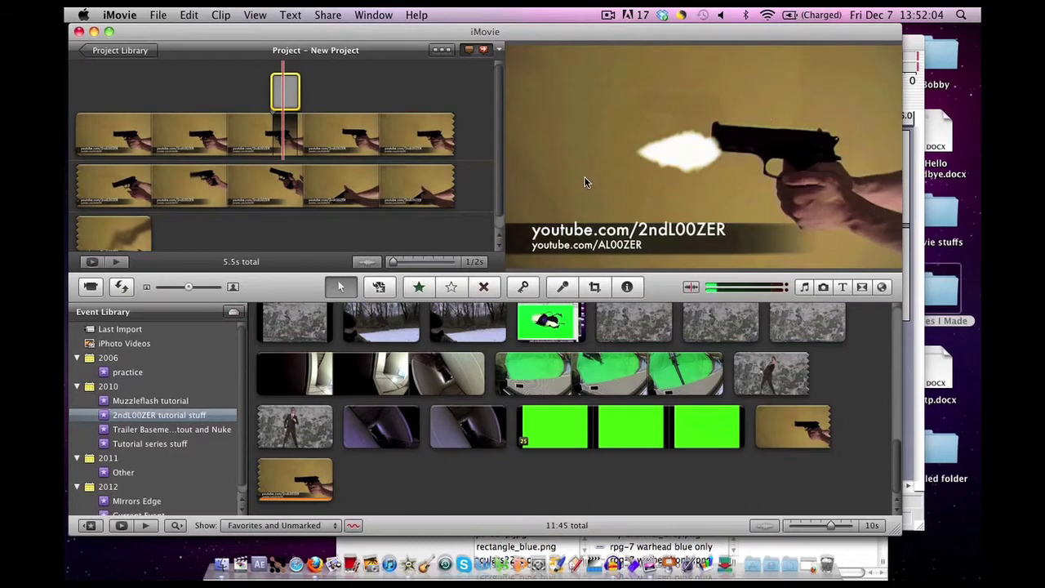
Nudge the cutaway's crop so the flash meets the pistol's barrel.
{"action": "left_click", "coordinate": [282, 103]}
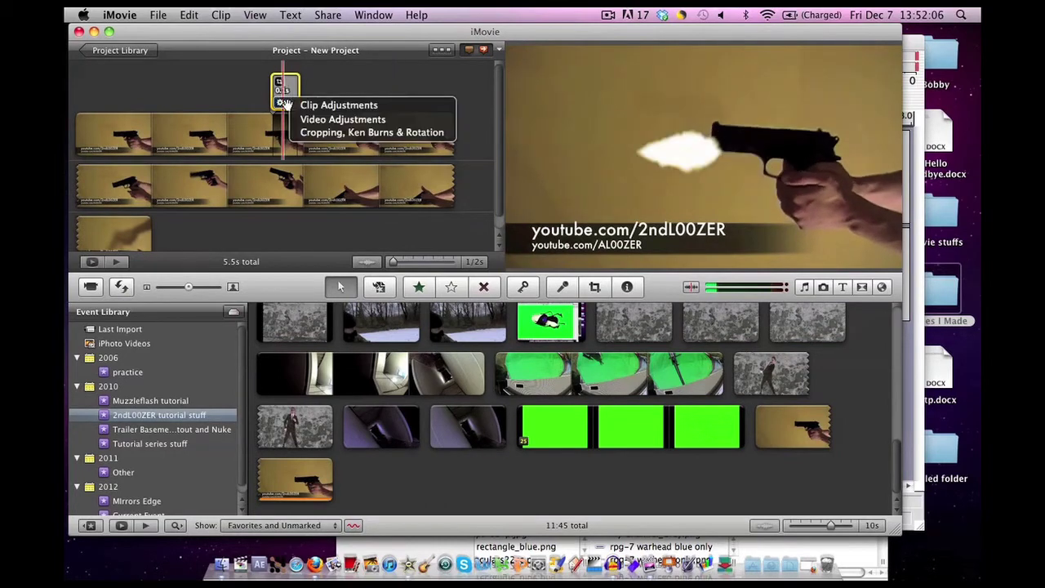
{"action": "left_click", "coordinate": [312, 132]}
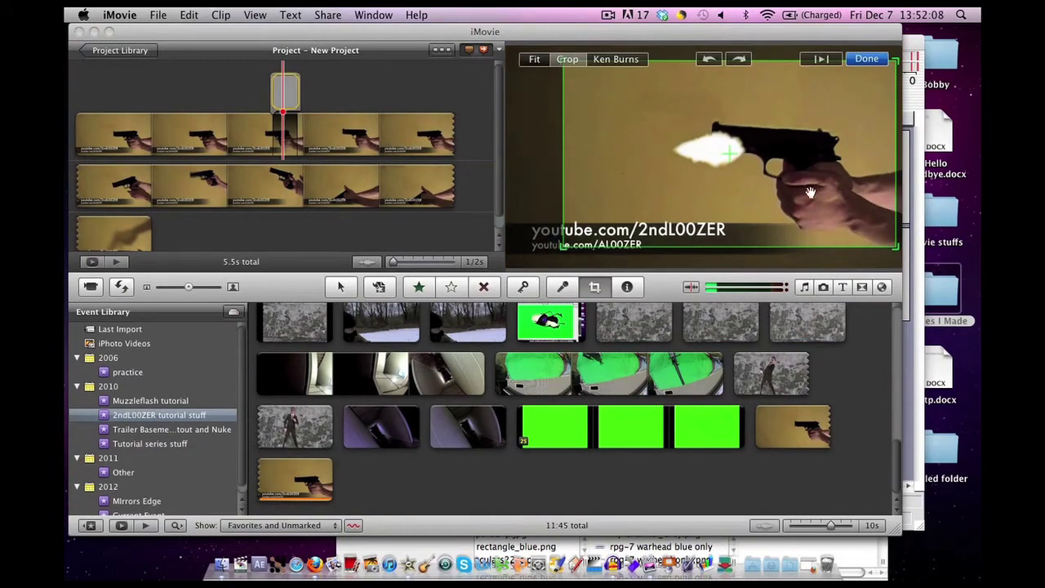
{"action": "left_click_drag", "start_coordinate": [777, 172], "coordinate": [787, 184]}
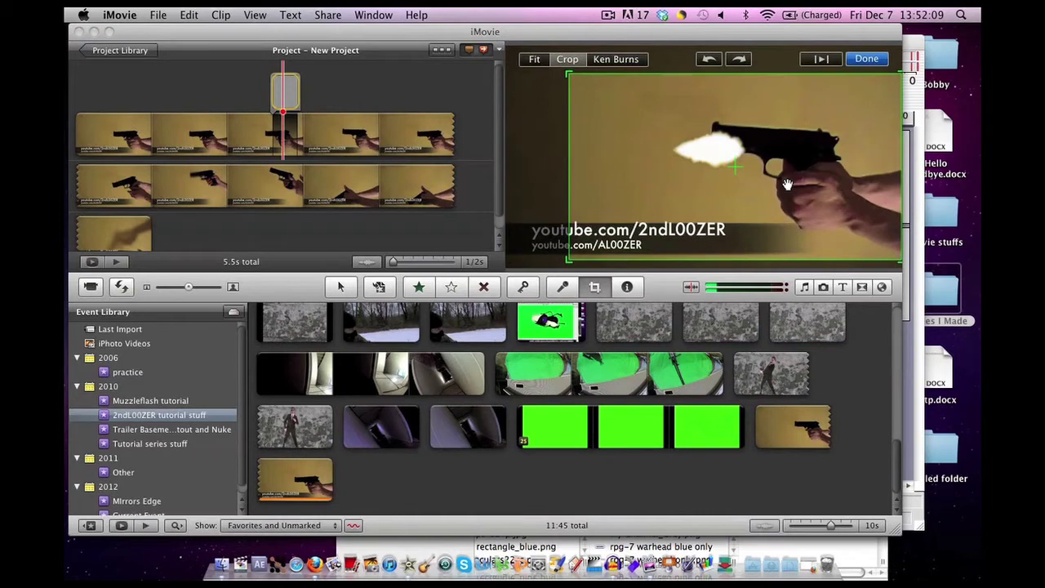
{"action": "left_click", "coordinate": [868, 58]}
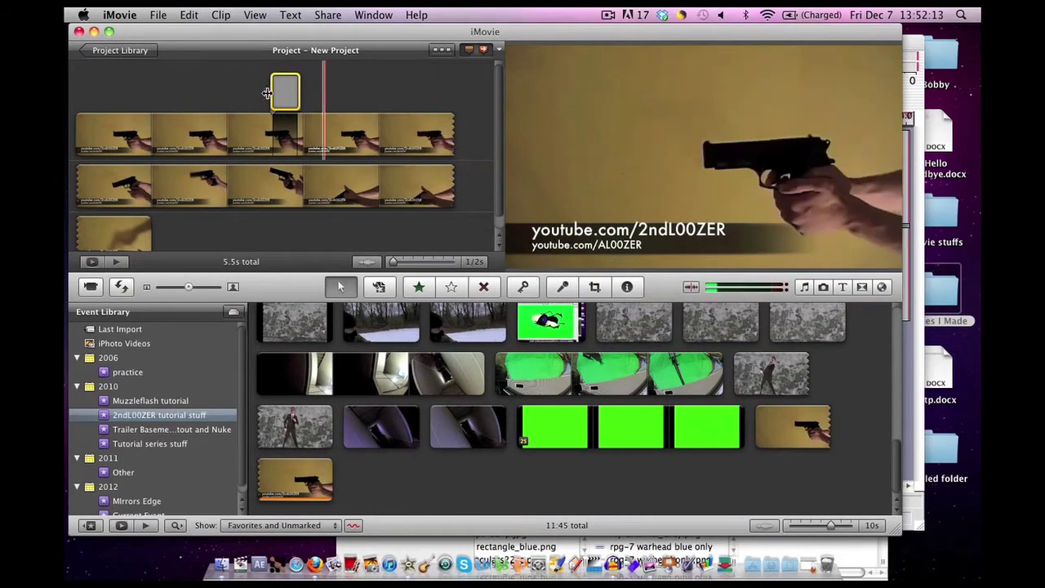
{"action": "mouse_move", "coordinate": [282, 92]}
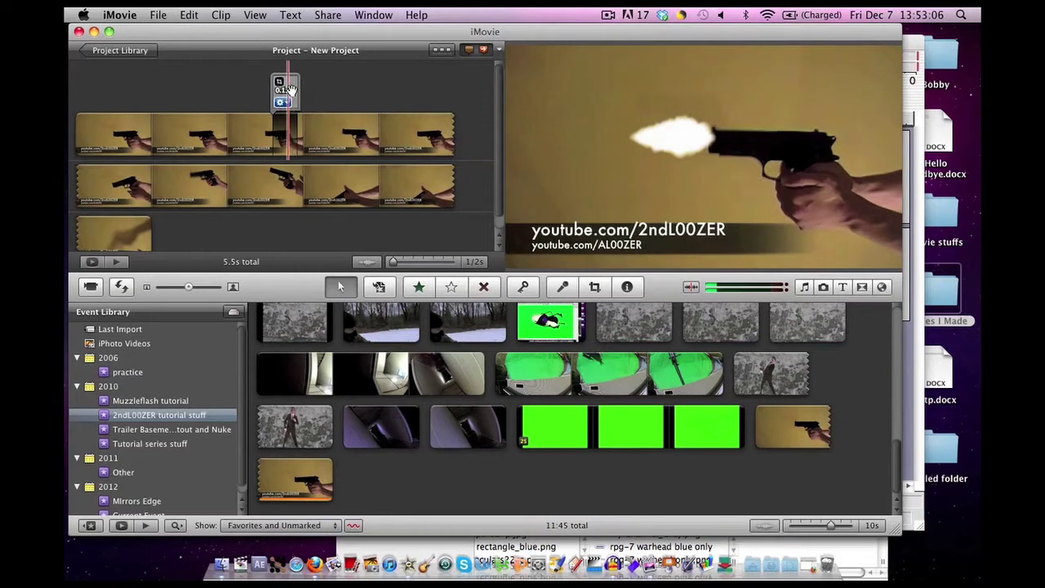
{"action": "left_click", "coordinate": [286, 90]}
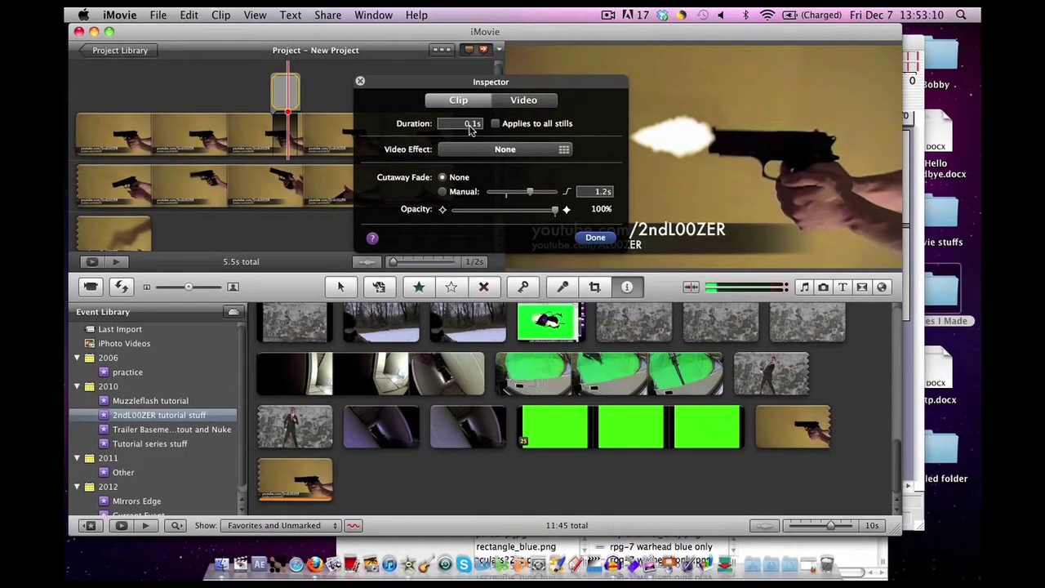
Give the cutaway a 1.2s manual fade, the Hard Light effect and 82% opacity.
{"action": "left_click", "coordinate": [442, 191]}
{"action": "left_click", "coordinate": [563, 151]}
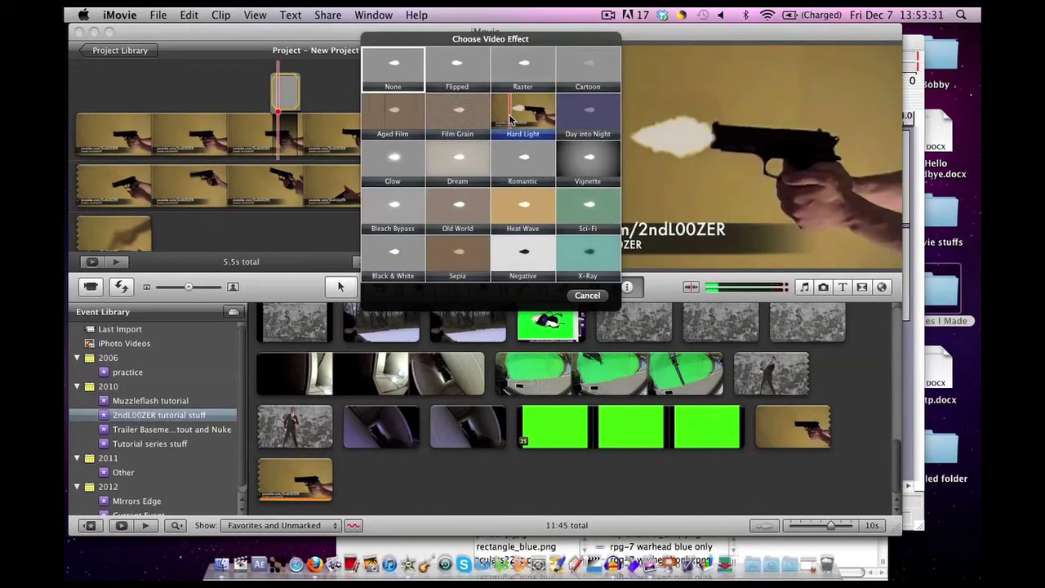
{"action": "left_click", "coordinate": [509, 113]}
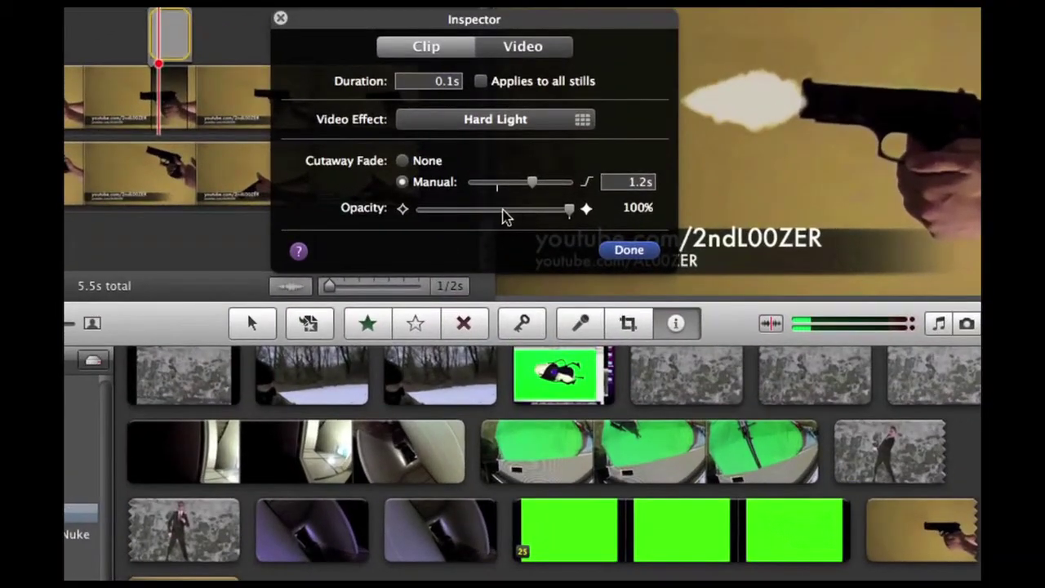
{"action": "left_click_drag", "start_coordinate": [503, 214], "coordinate": [545, 219]}
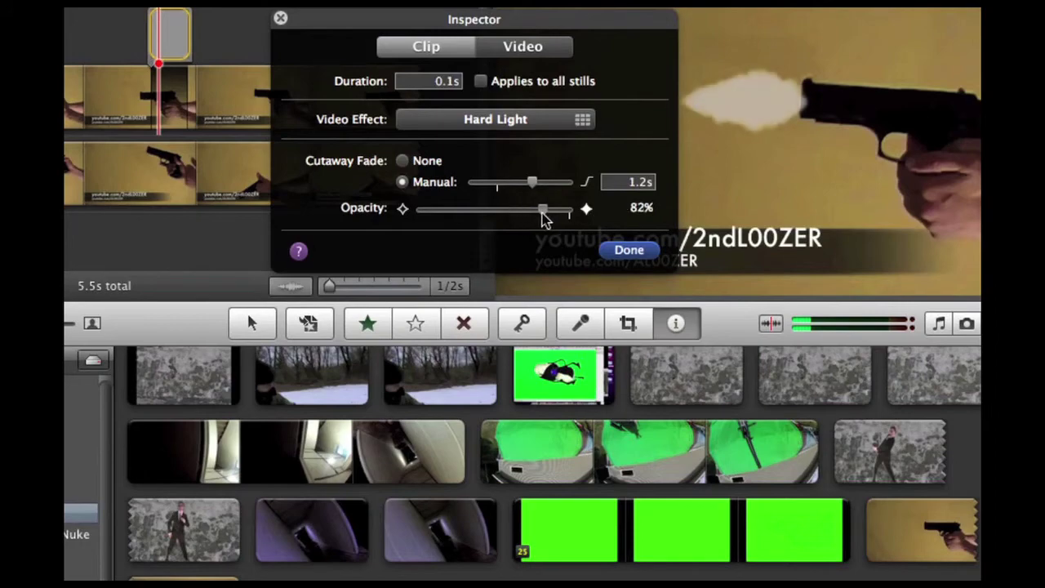
{"action": "left_click", "coordinate": [622, 249]}
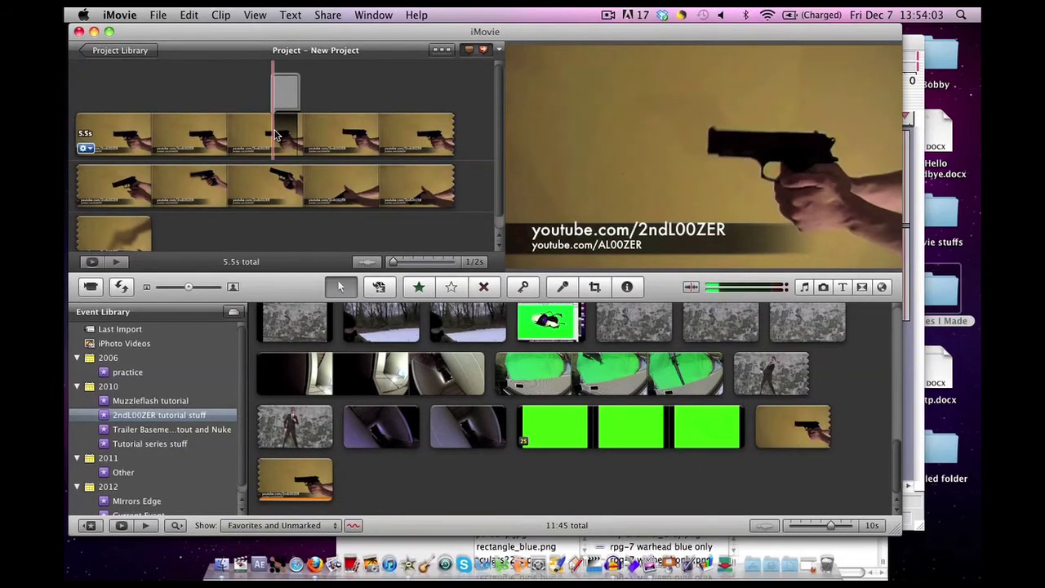
Copy, delete and paste back the 0.1s firing frame as a separate clip.
{"action": "left_click_drag", "start_coordinate": [274, 130], "coordinate": [285, 135]}
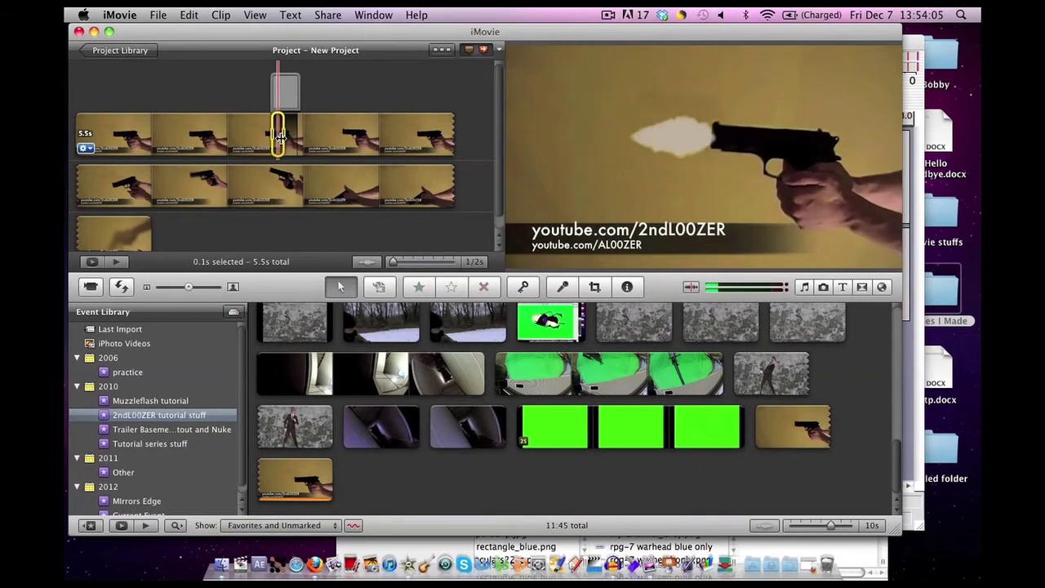
{"action": "right_click", "coordinate": [279, 140]}
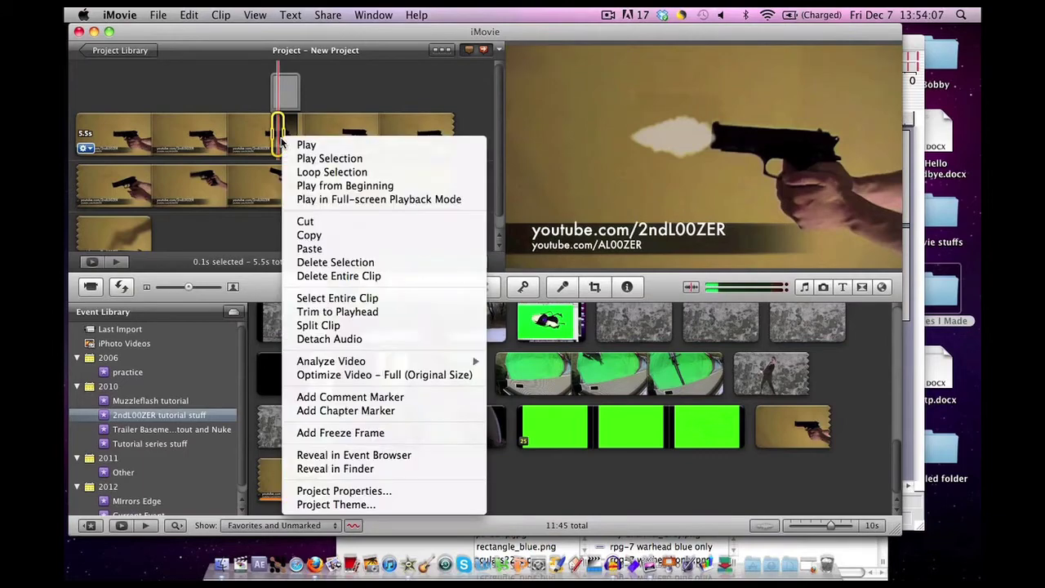
{"action": "left_click", "coordinate": [299, 204]}
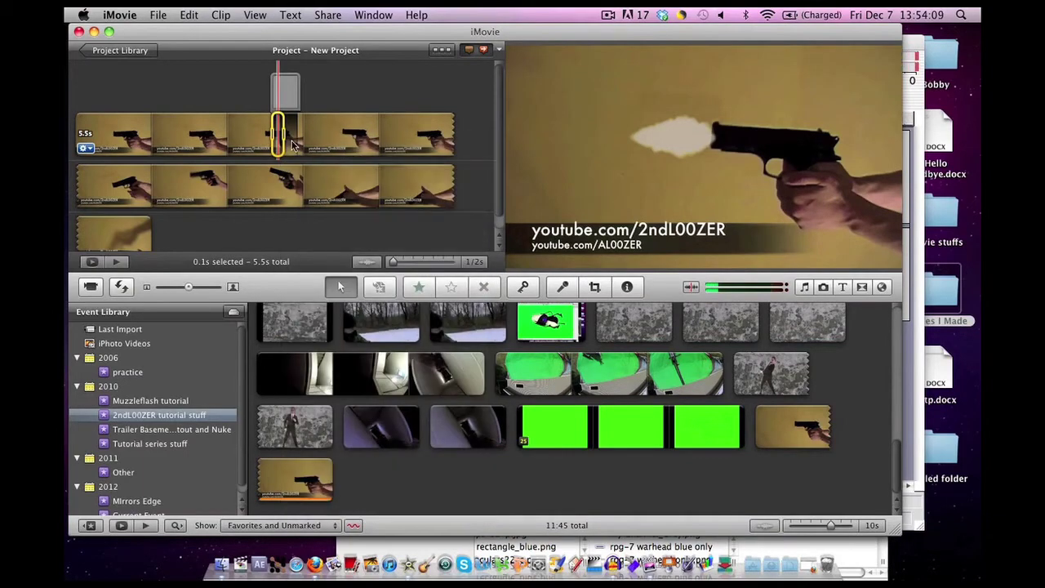
{"action": "key", "text": "Delete"}
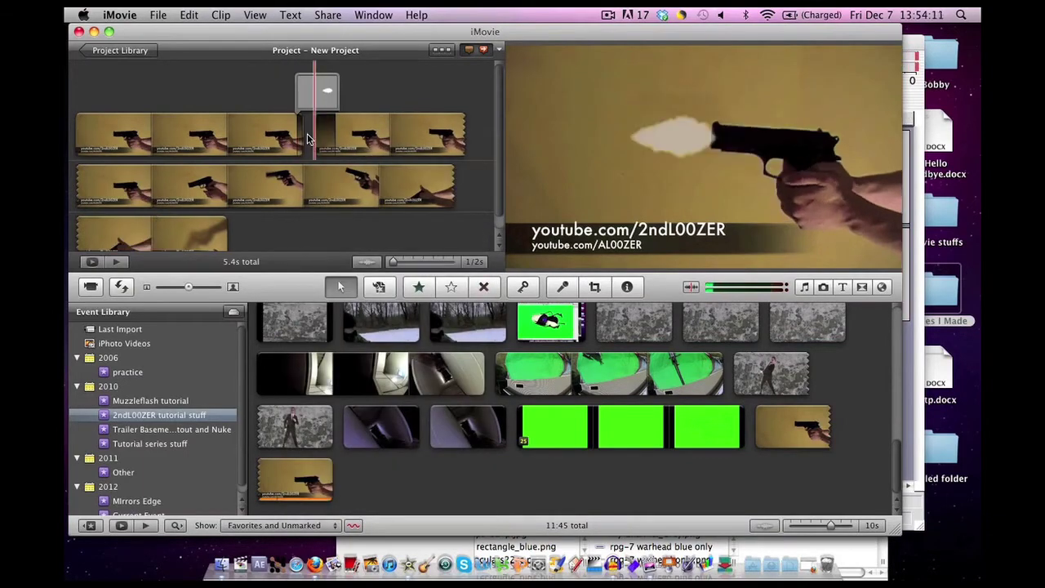
{"action": "right_click", "coordinate": [307, 139]}
{"action": "left_click", "coordinate": [335, 191]}
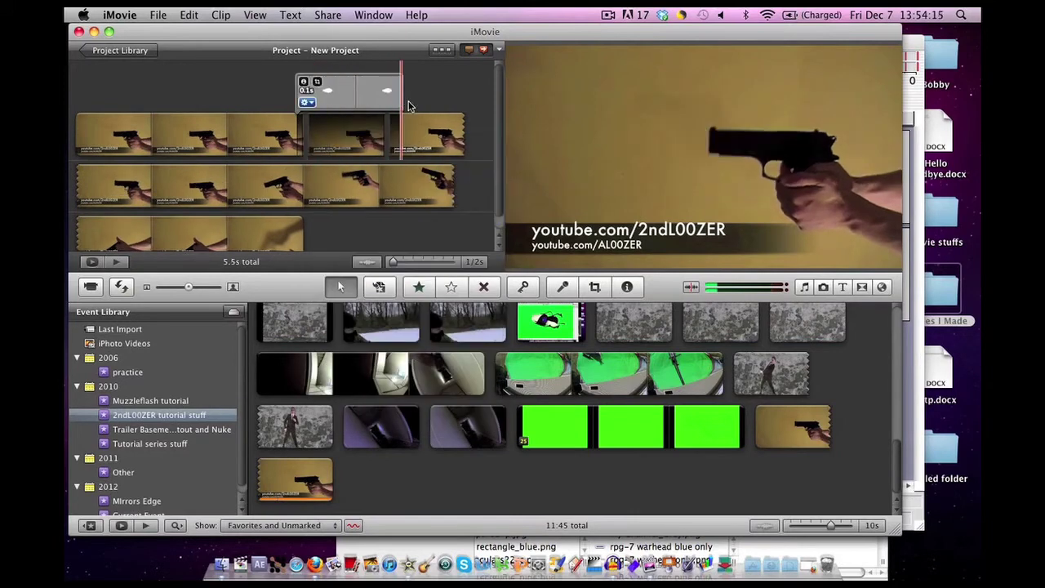
Apply the Glow video effect to the pasted 0.1s frame clip.
{"action": "left_click", "coordinate": [346, 131]}
{"action": "left_click", "coordinate": [627, 287]}
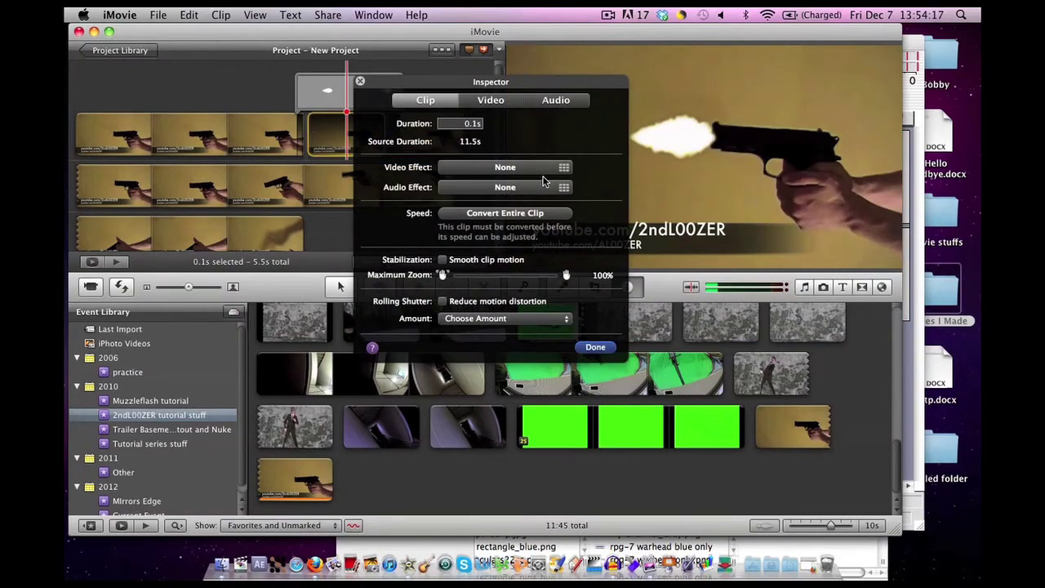
{"action": "left_click", "coordinate": [521, 168]}
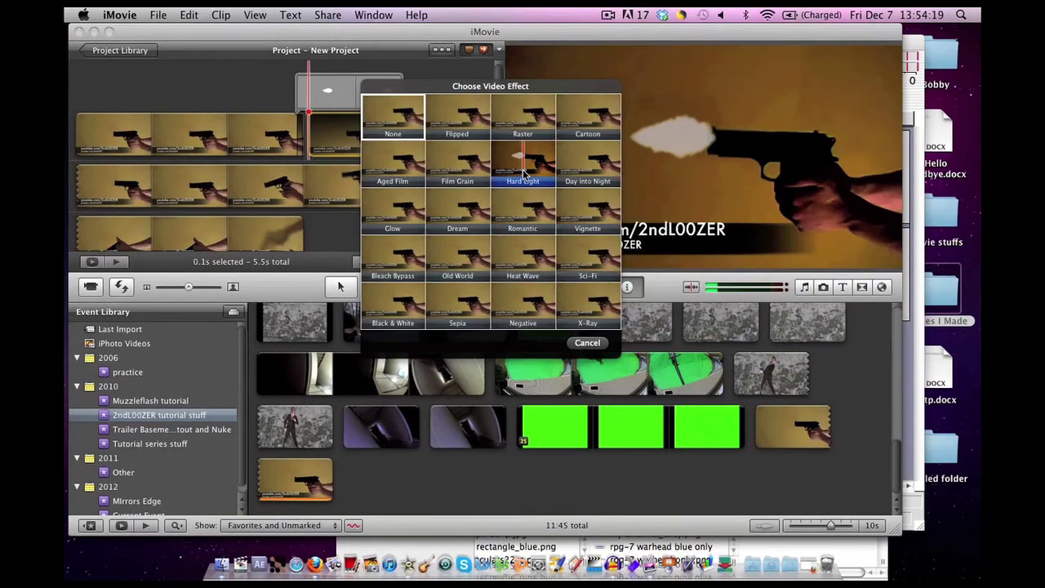
{"action": "left_click", "coordinate": [403, 208]}
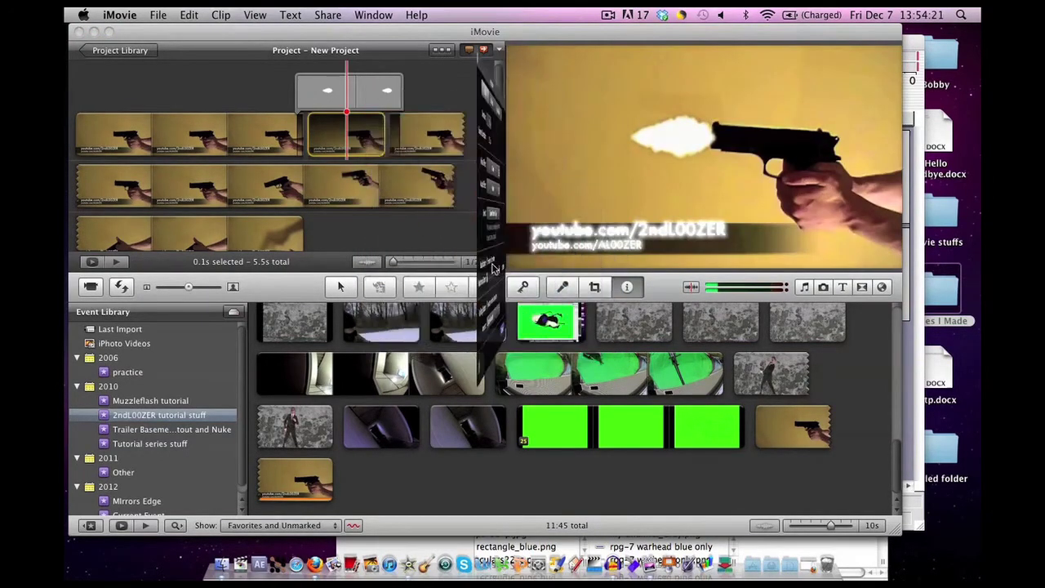
{"action": "left_click", "coordinate": [592, 347]}
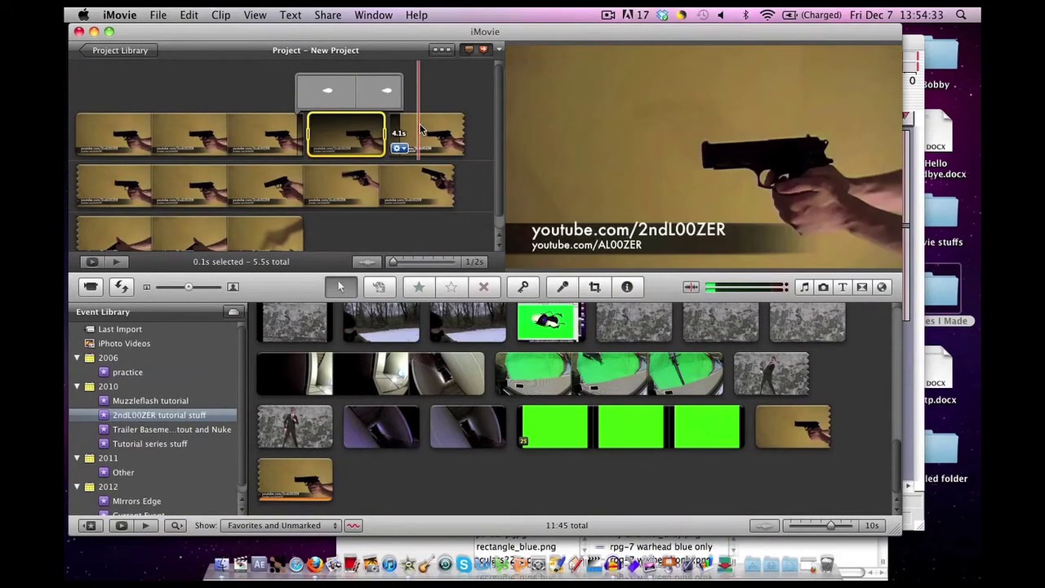
Place the 0.8s glock18-1 sound effect under the gun clip at the firing frame.
{"action": "left_click", "coordinate": [805, 287]}
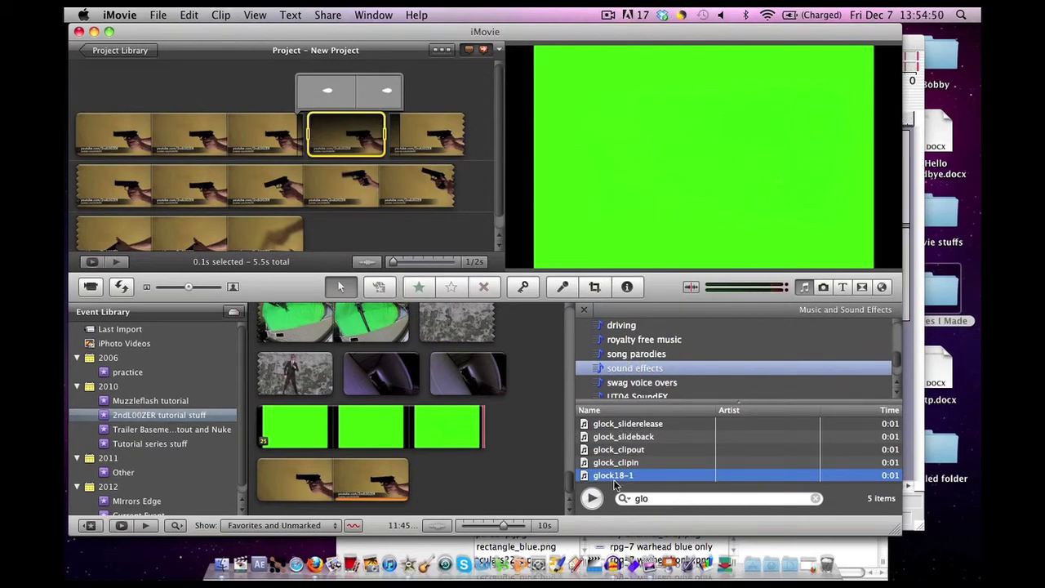
{"action": "left_click_drag", "start_coordinate": [605, 481], "coordinate": [311, 159]}
{"action": "left_click_drag", "start_coordinate": [312, 159], "coordinate": [312, 160]}
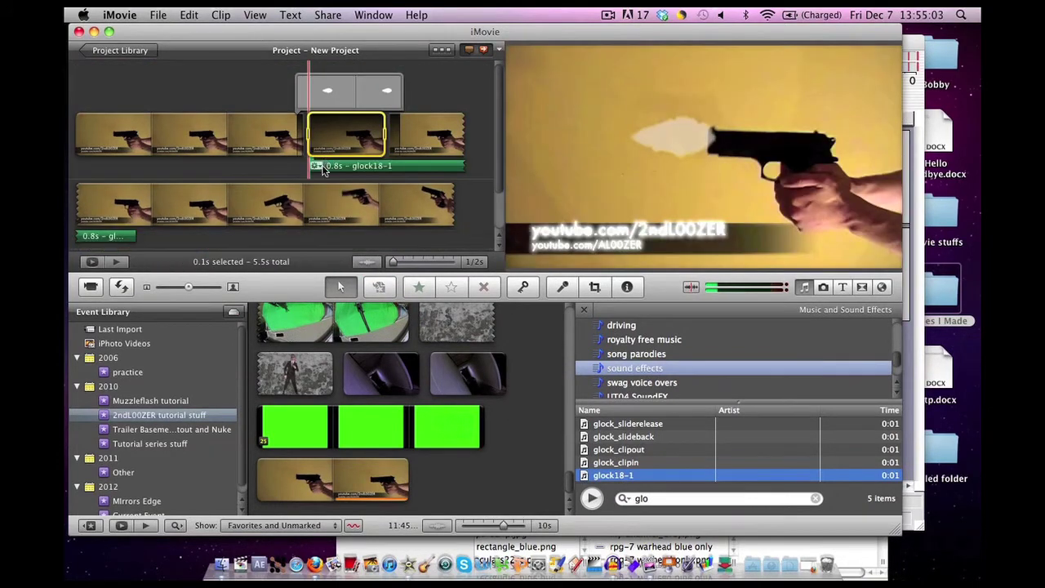
{"action": "left_click", "coordinate": [274, 103]}
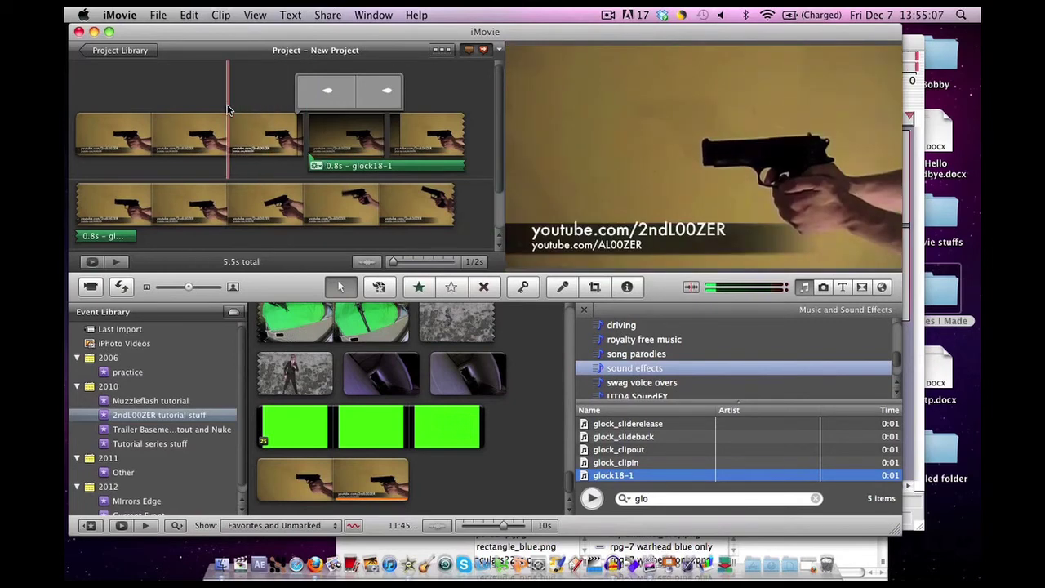
{"action": "key", "text": "space"}
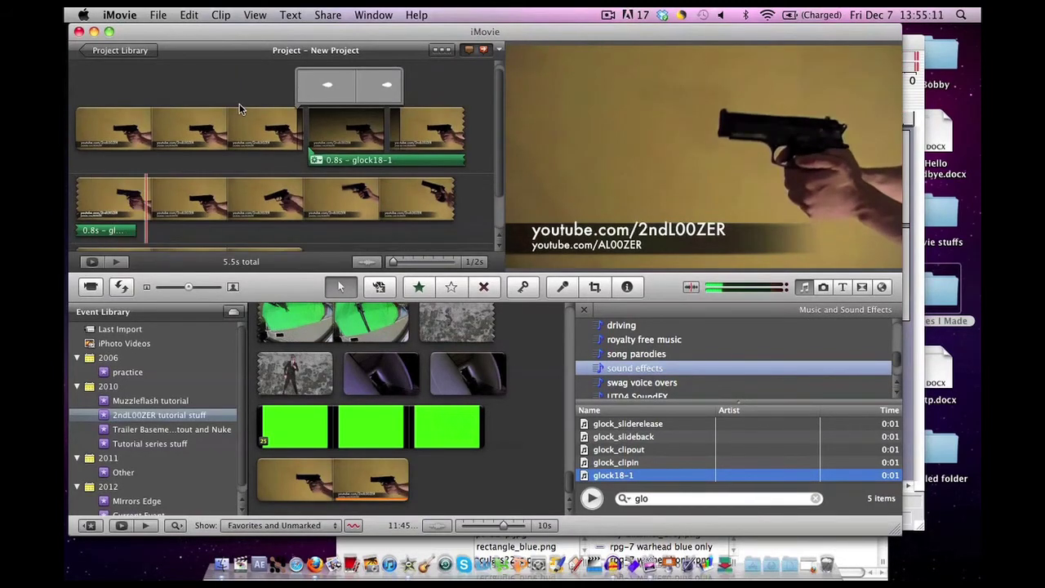
{"action": "key", "text": "space"}
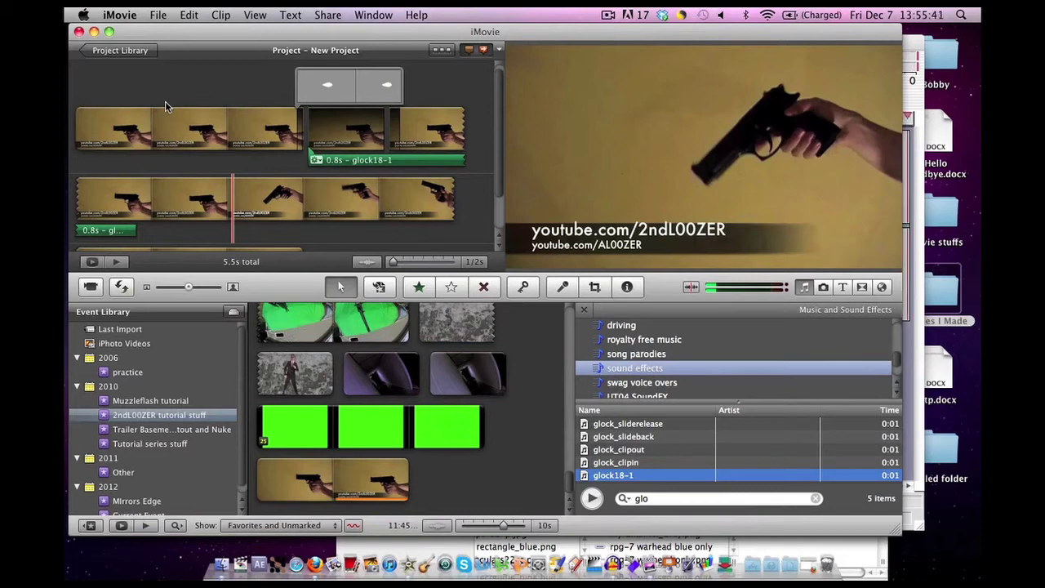
Choose Export Movie from the Share menu for the pistol project.
{"action": "left_click", "coordinate": [329, 14]}
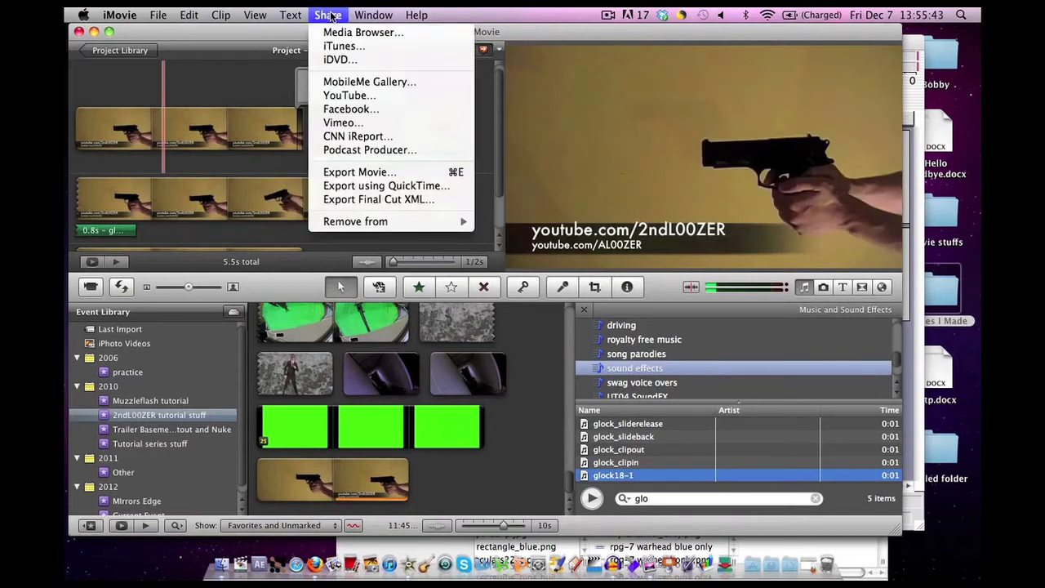
{"action": "left_click", "coordinate": [343, 172]}
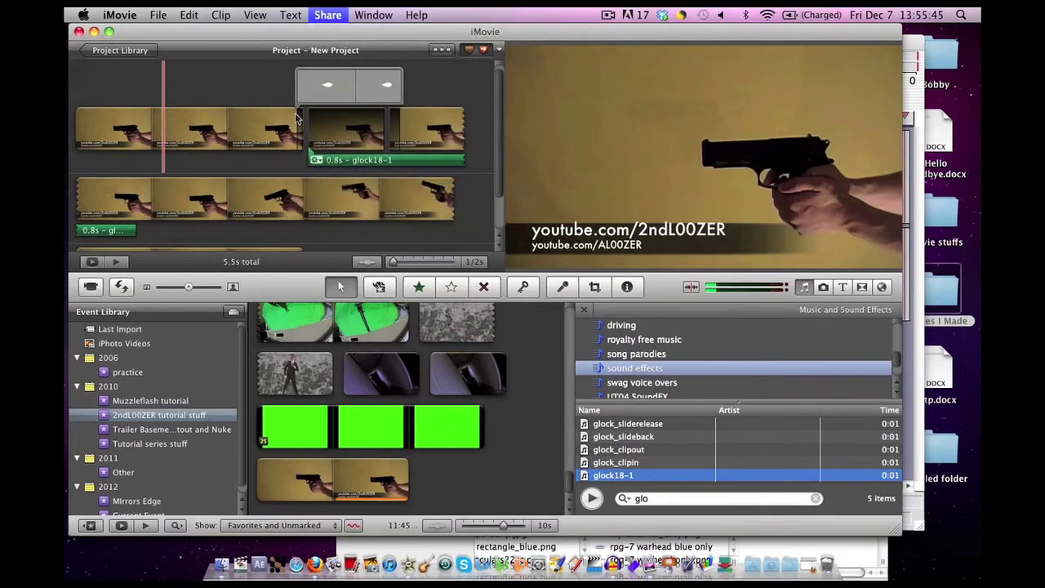